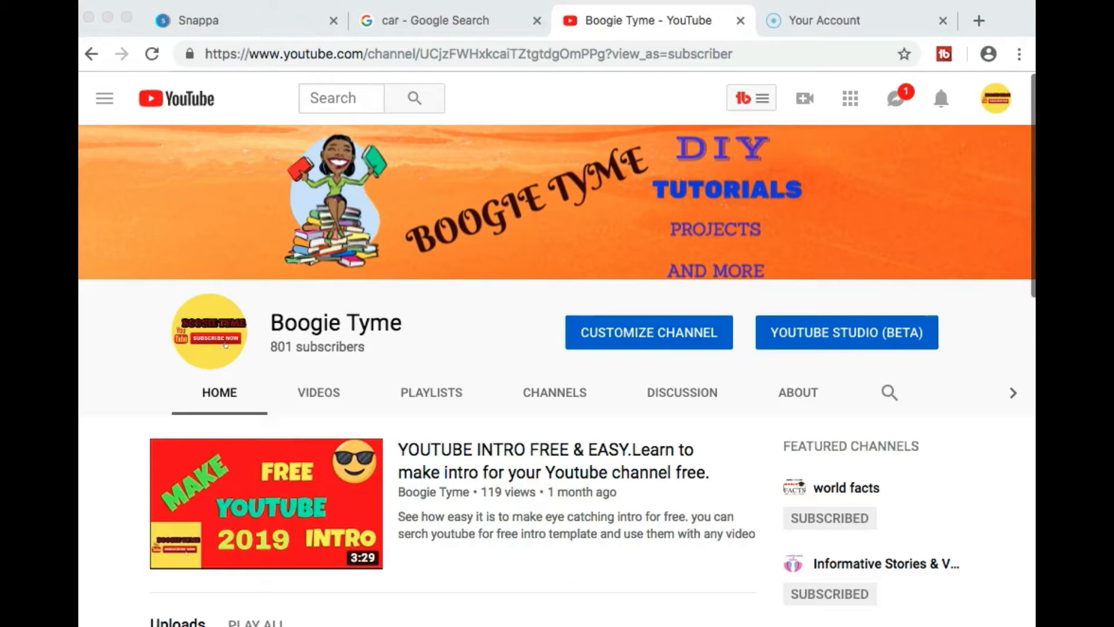
Switch to Snappa and choose the YouTube Channel Art preset of 2560px x 1440px
{"action": "left_click", "coordinate": [279, 27]}
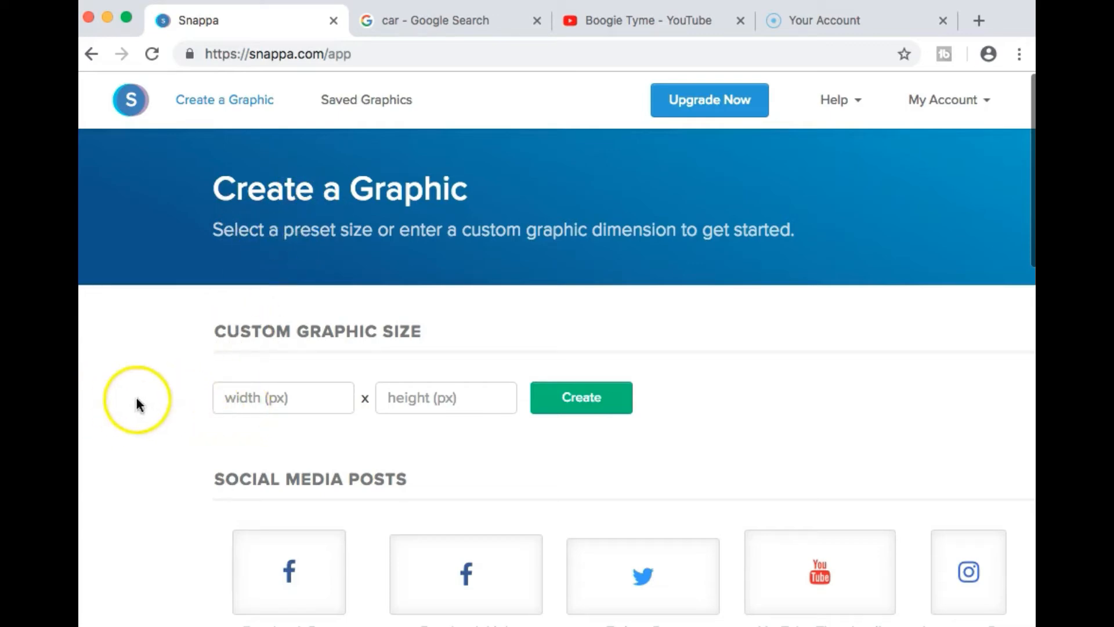
{"action": "scroll", "coordinate": [136, 399], "scroll_direction": "down", "scroll_amount": 10}
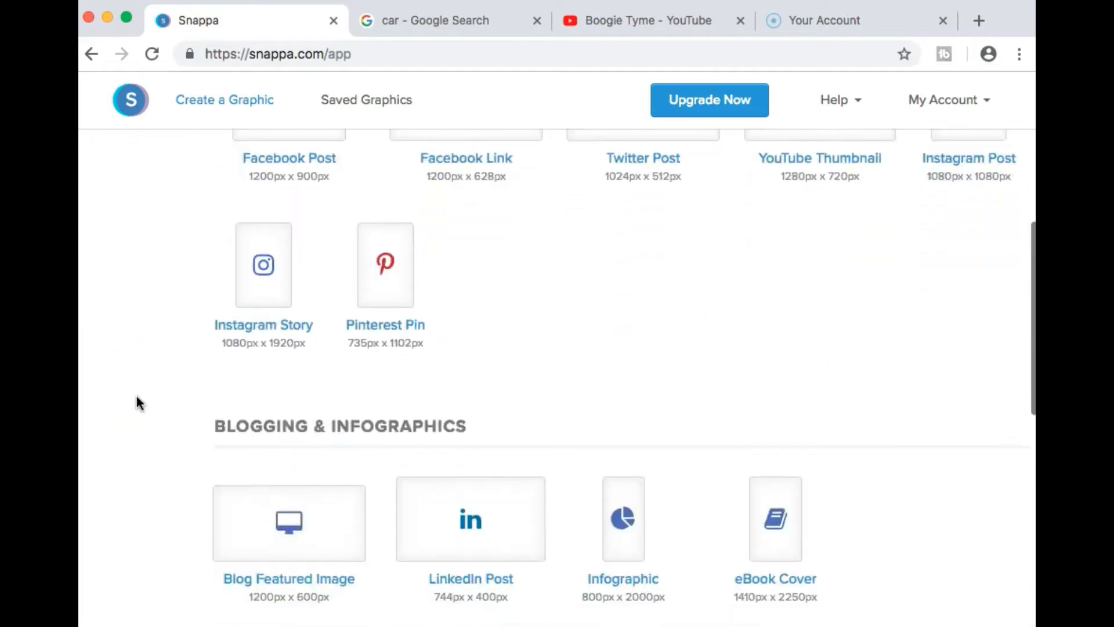
{"action": "scroll", "coordinate": [135, 392], "scroll_direction": "down", "scroll_amount": 8}
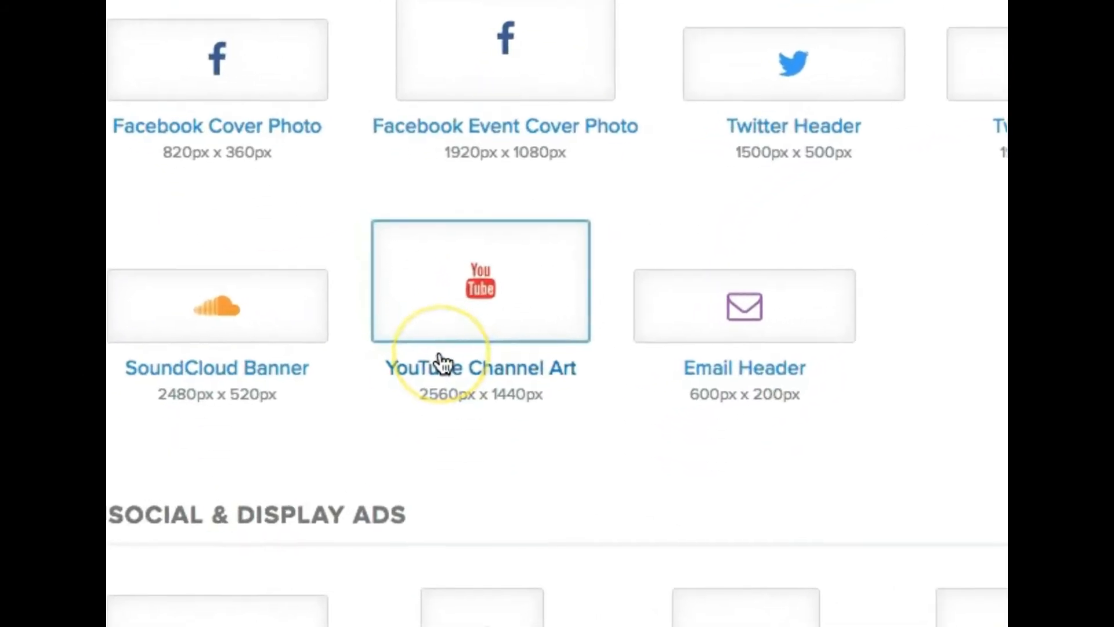
{"action": "left_click", "coordinate": [492, 296]}
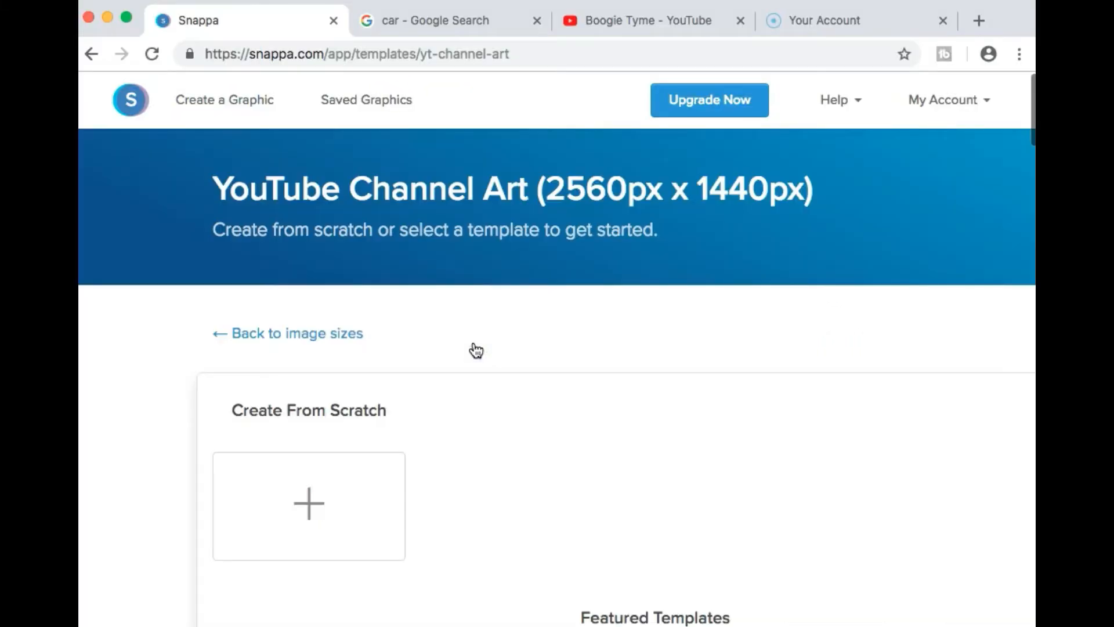
Look through the YouTube Channel Art templates, including the Reel Stories design
{"action": "scroll", "coordinate": [476, 350], "scroll_direction": "down", "scroll_amount": 5}
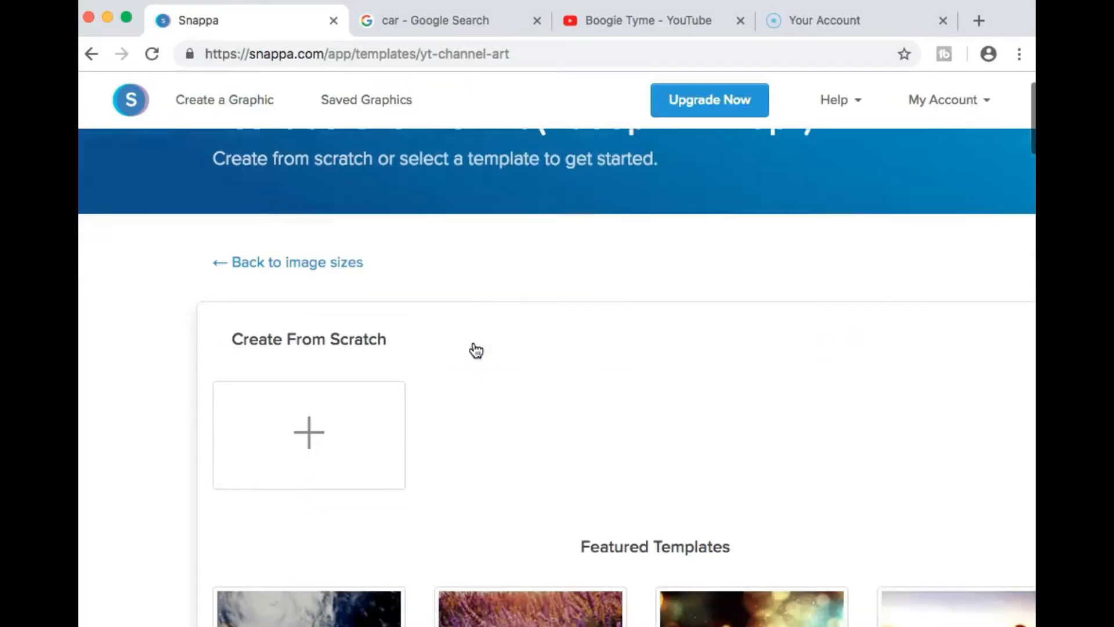
{"action": "scroll", "coordinate": [475, 350], "scroll_direction": "down", "scroll_amount": 10}
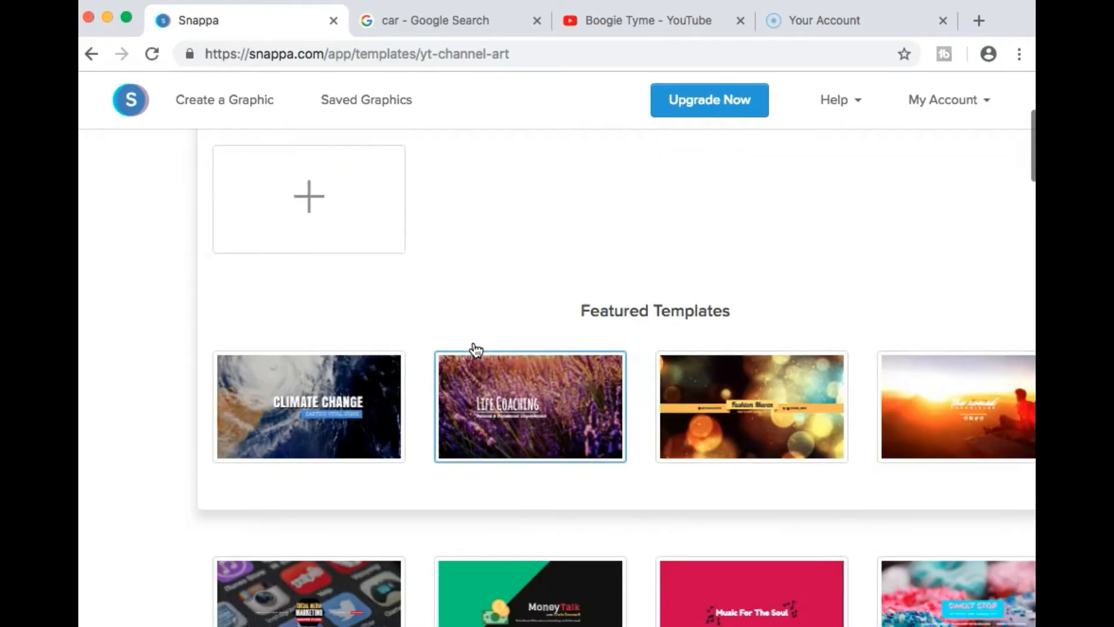
{"action": "scroll", "coordinate": [476, 351], "scroll_direction": "down", "scroll_amount": 10}
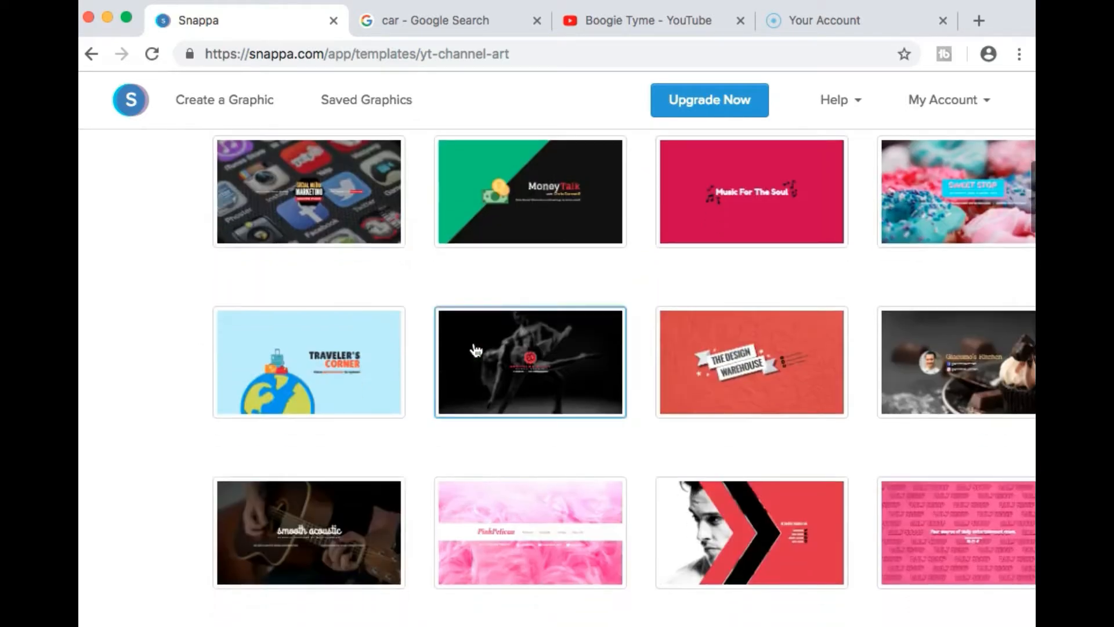
{"action": "scroll", "coordinate": [487, 314], "scroll_direction": "down", "scroll_amount": 2}
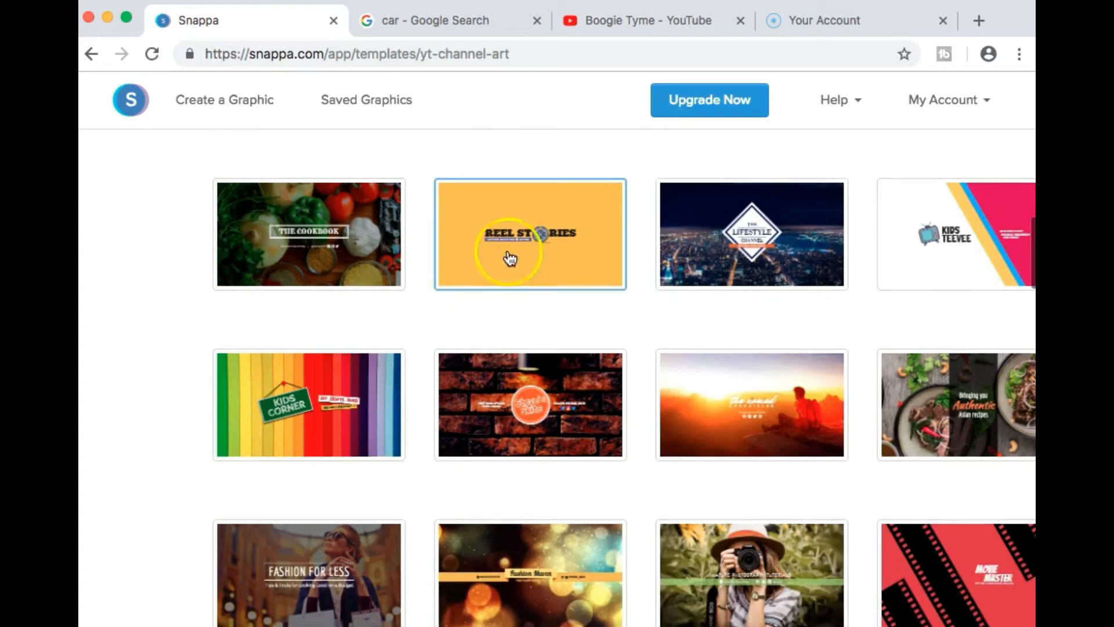
{"action": "left_click", "coordinate": [511, 255]}
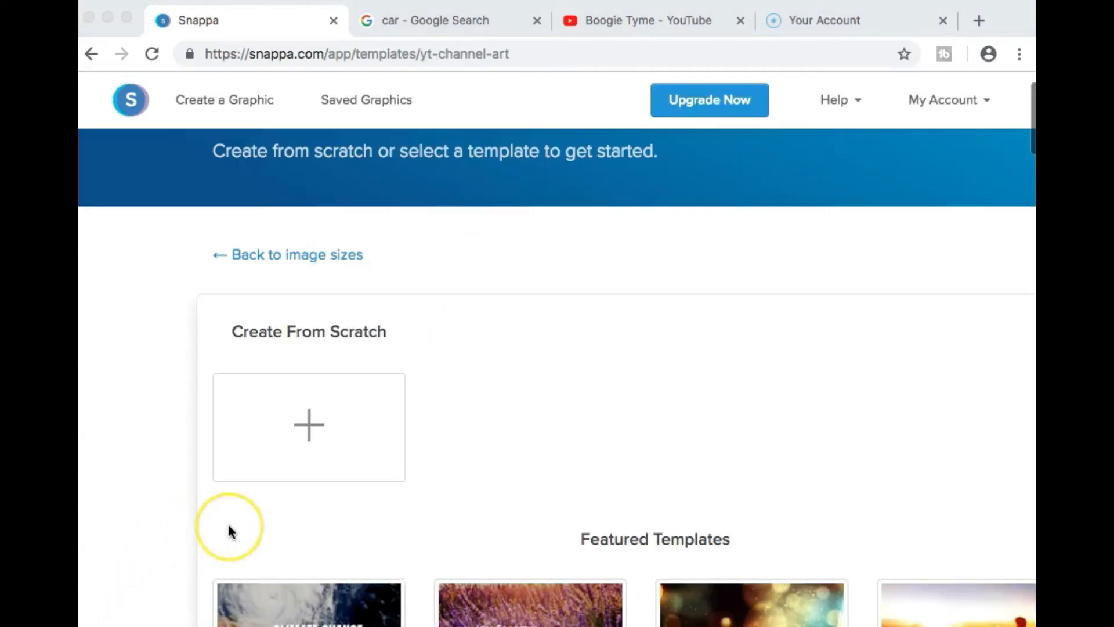
Create a blank YouTube Channel Art design from scratch instead of using a template
{"action": "scroll", "coordinate": [230, 531], "scroll_direction": "down", "scroll_amount": 3}
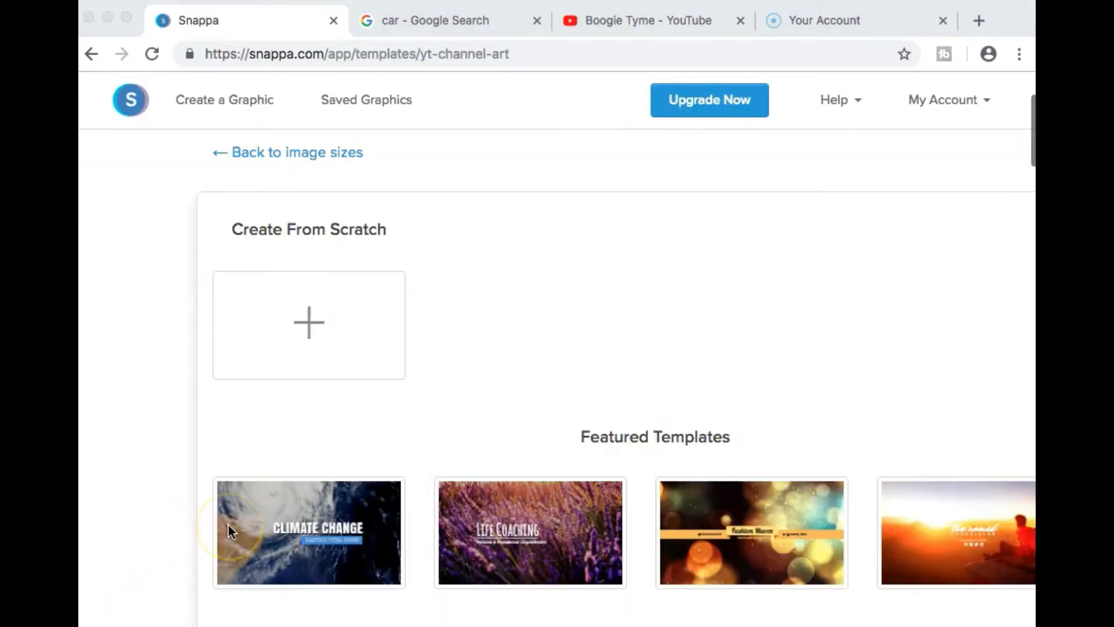
{"action": "scroll", "coordinate": [228, 524], "scroll_direction": "up", "scroll_amount": 2}
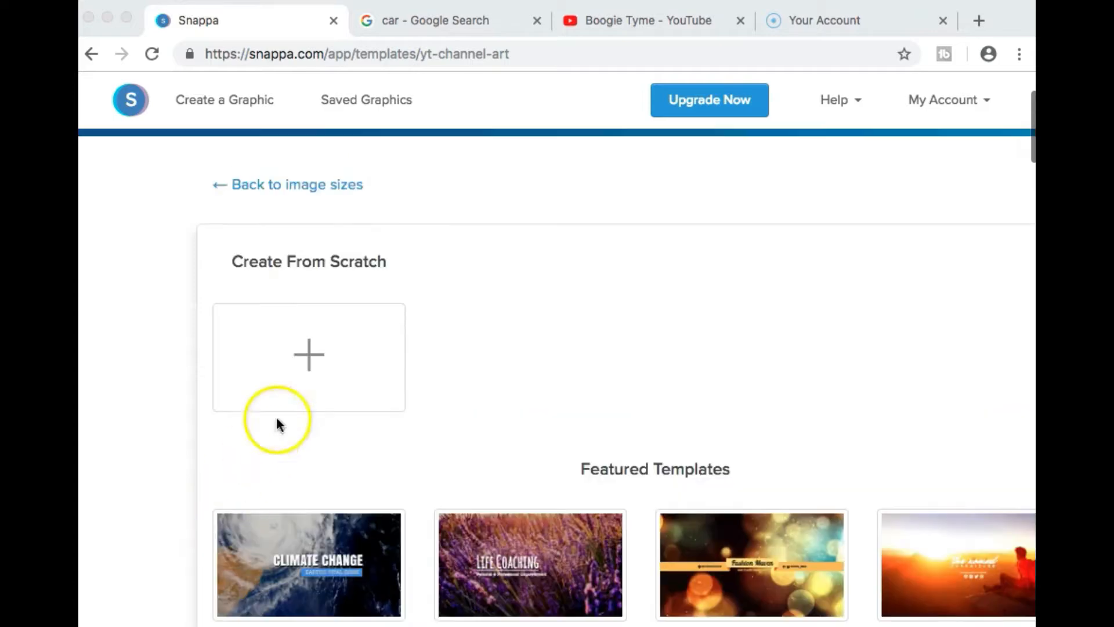
{"action": "left_click", "coordinate": [311, 355]}
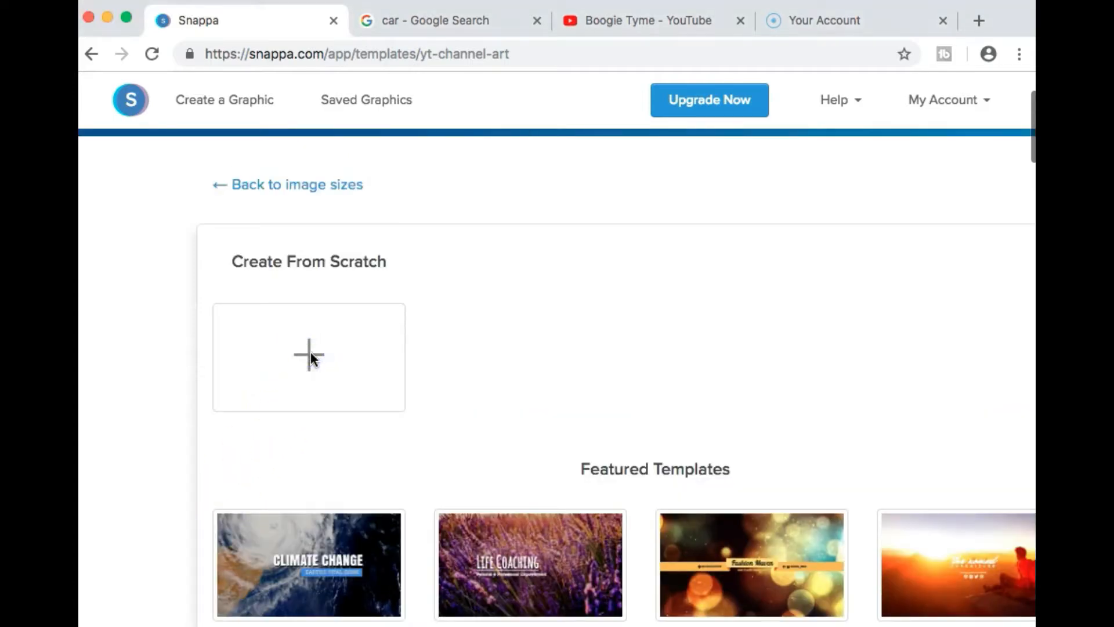
{"action": "left_click", "coordinate": [311, 355]}
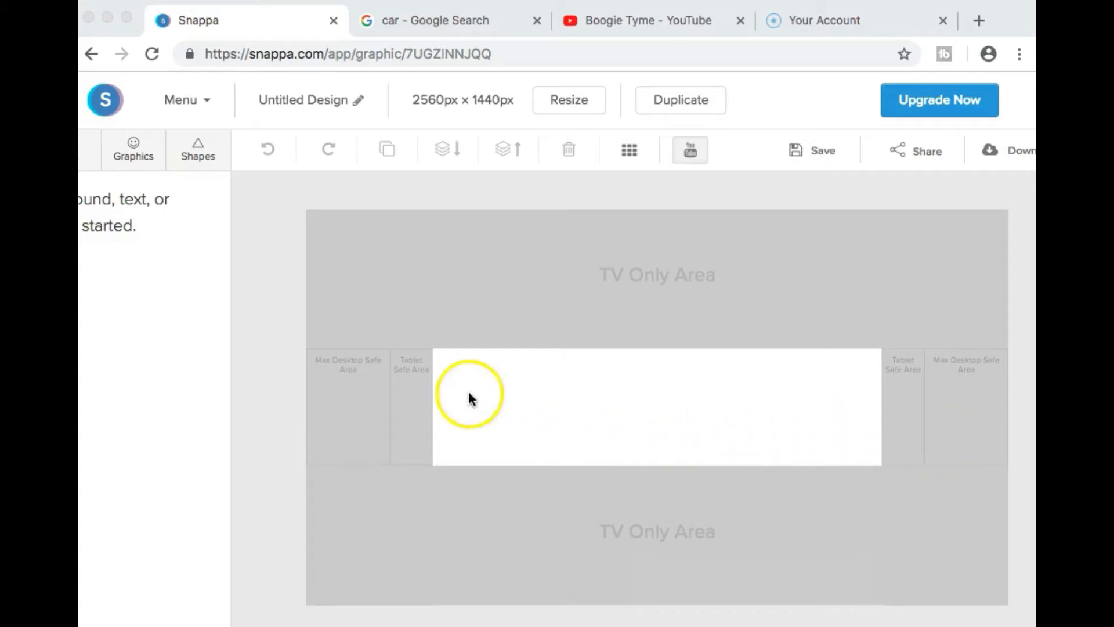
Examine the available background photos and patterns for the channel art
{"action": "scroll", "coordinate": [410, 181], "scroll_direction": "left", "scroll_amount": 5}
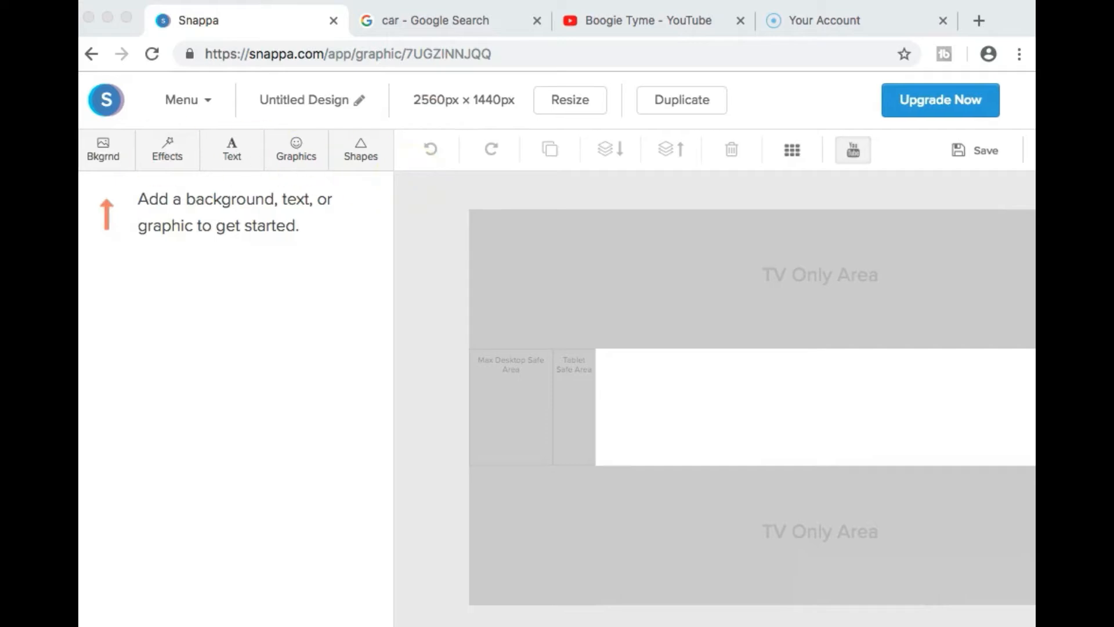
{"action": "left_click", "coordinate": [106, 152]}
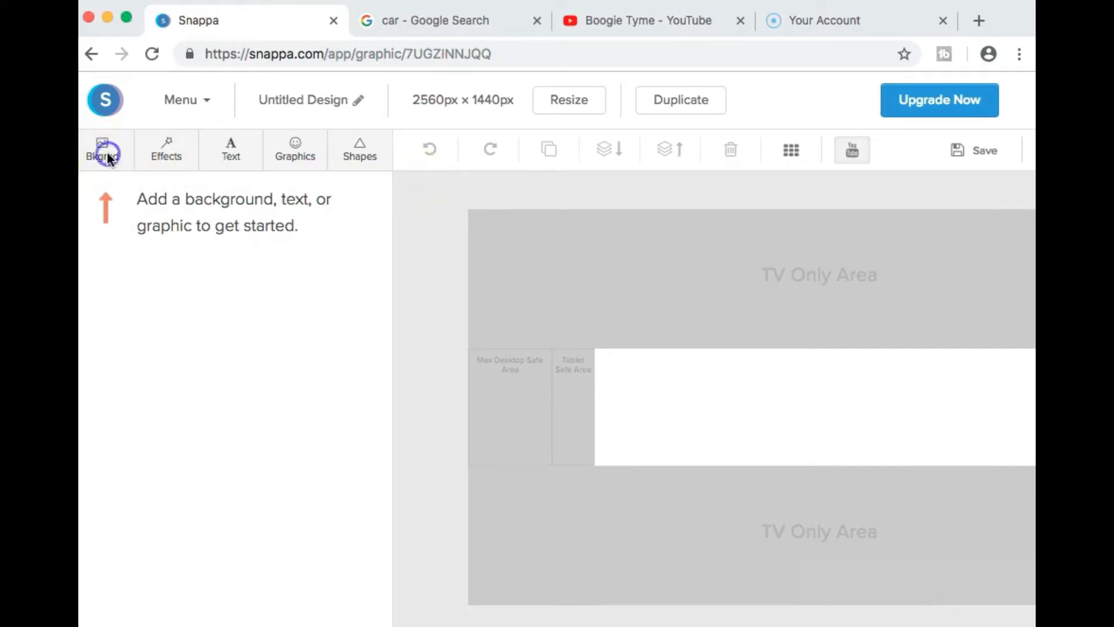
{"action": "left_click", "coordinate": [107, 152]}
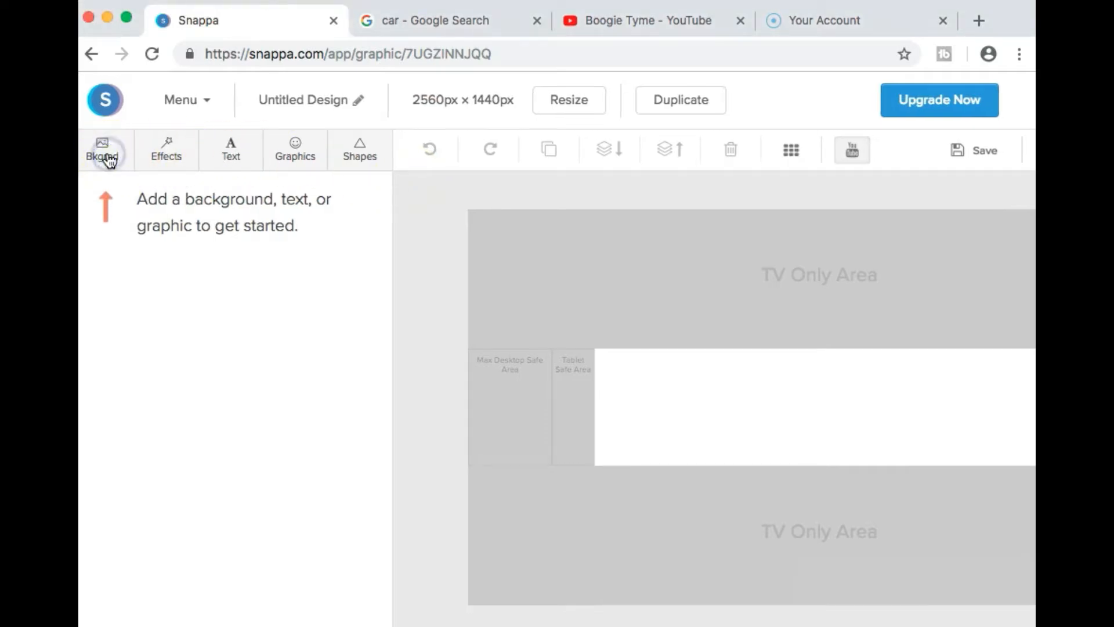
{"action": "left_click", "coordinate": [121, 252]}
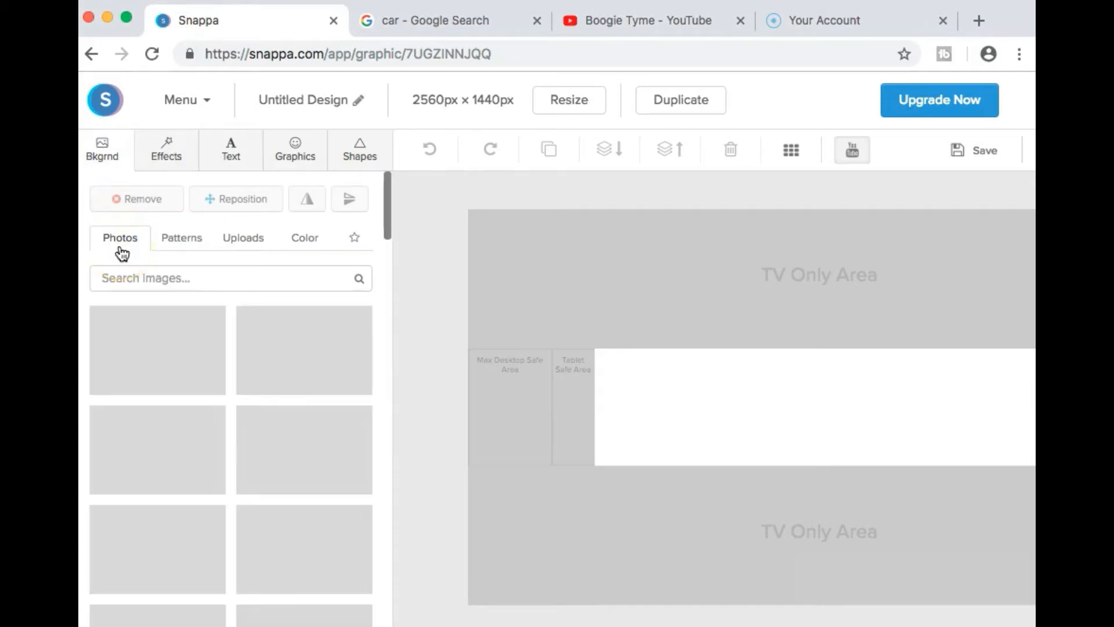
{"action": "scroll", "coordinate": [219, 474], "scroll_direction": "down", "scroll_amount": 2}
{"action": "scroll", "coordinate": [218, 474], "scroll_direction": "down", "scroll_amount": 1}
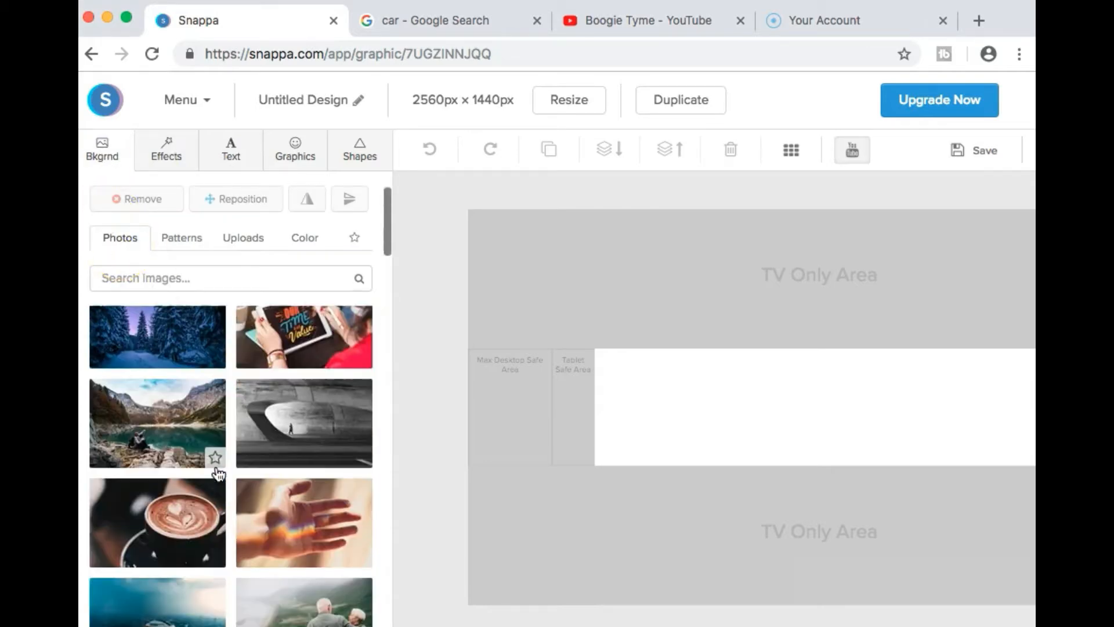
{"action": "scroll", "coordinate": [218, 474], "scroll_direction": "up", "scroll_amount": 2}
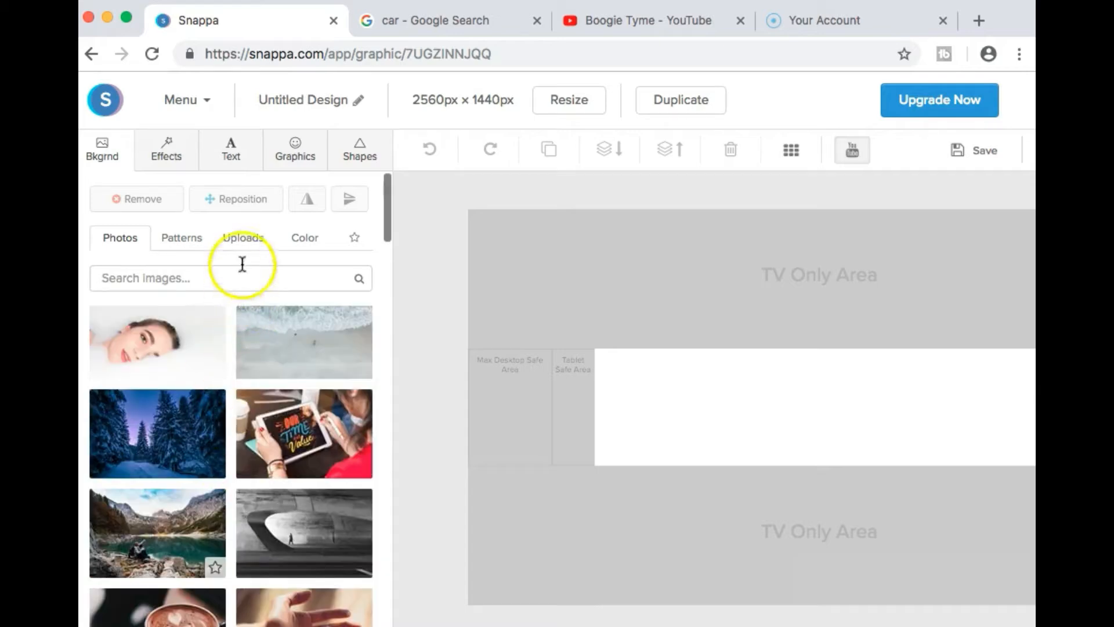
{"action": "left_click", "coordinate": [195, 239]}
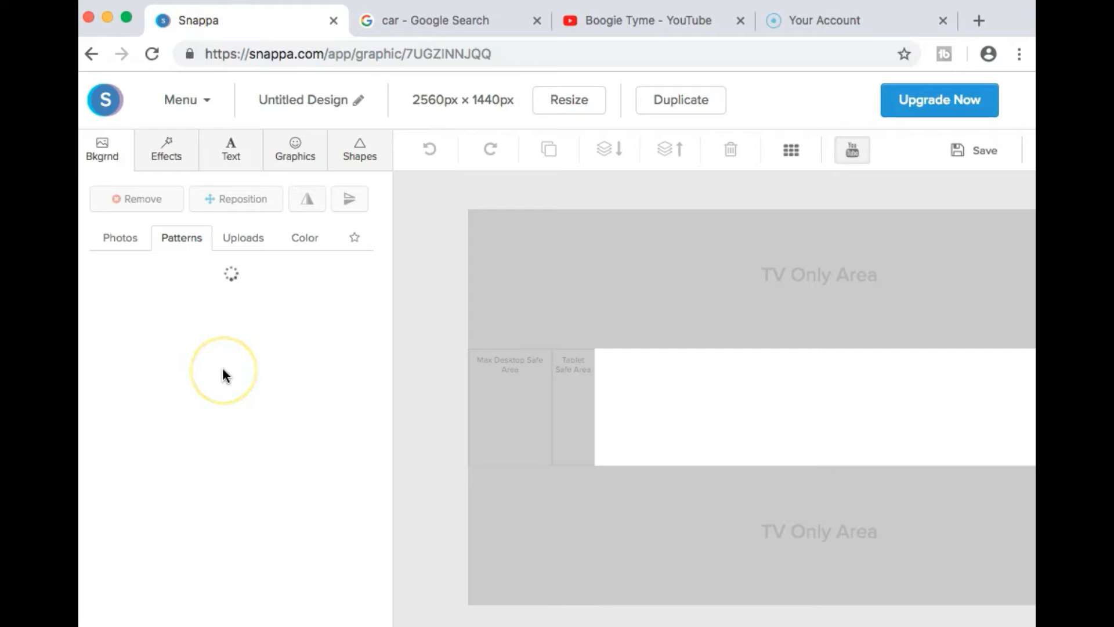
{"action": "scroll", "coordinate": [225, 375], "scroll_direction": "down", "scroll_amount": 5}
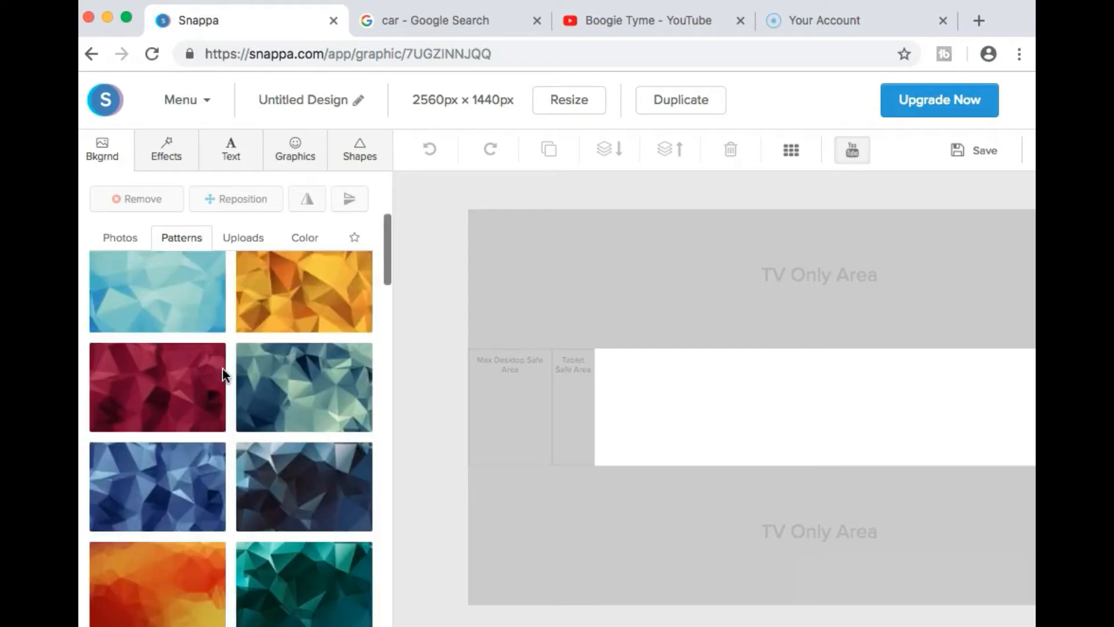
{"action": "scroll", "coordinate": [288, 278], "scroll_direction": "up", "scroll_amount": 2}
Set the design's background to the solid red color #d8334a
{"action": "left_click", "coordinate": [305, 244]}
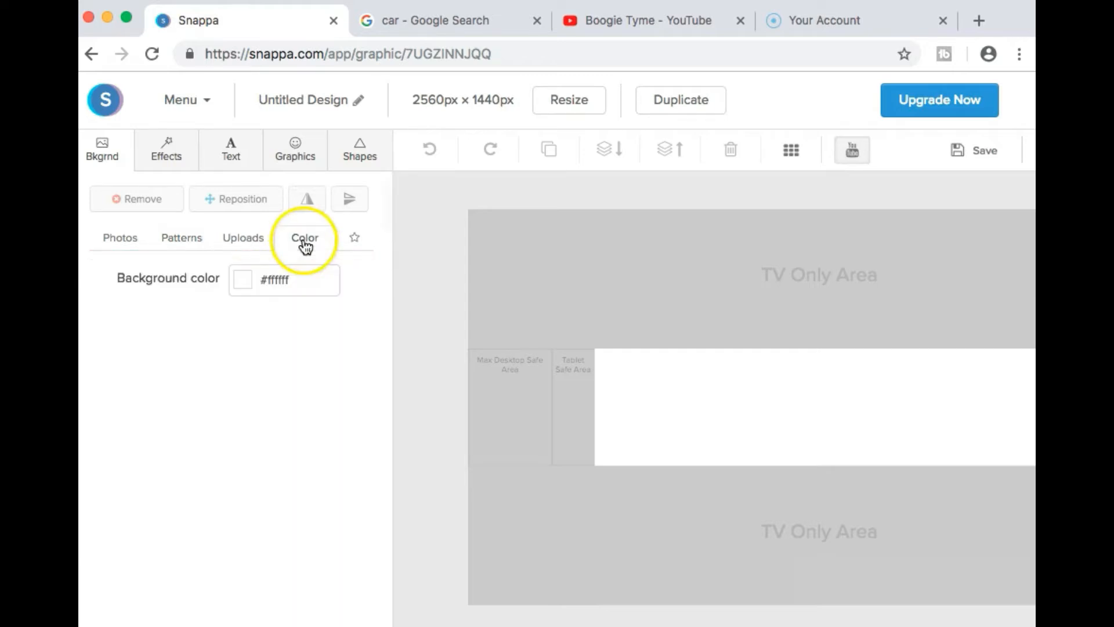
{"action": "left_click", "coordinate": [243, 289]}
{"action": "left_click", "coordinate": [269, 414]}
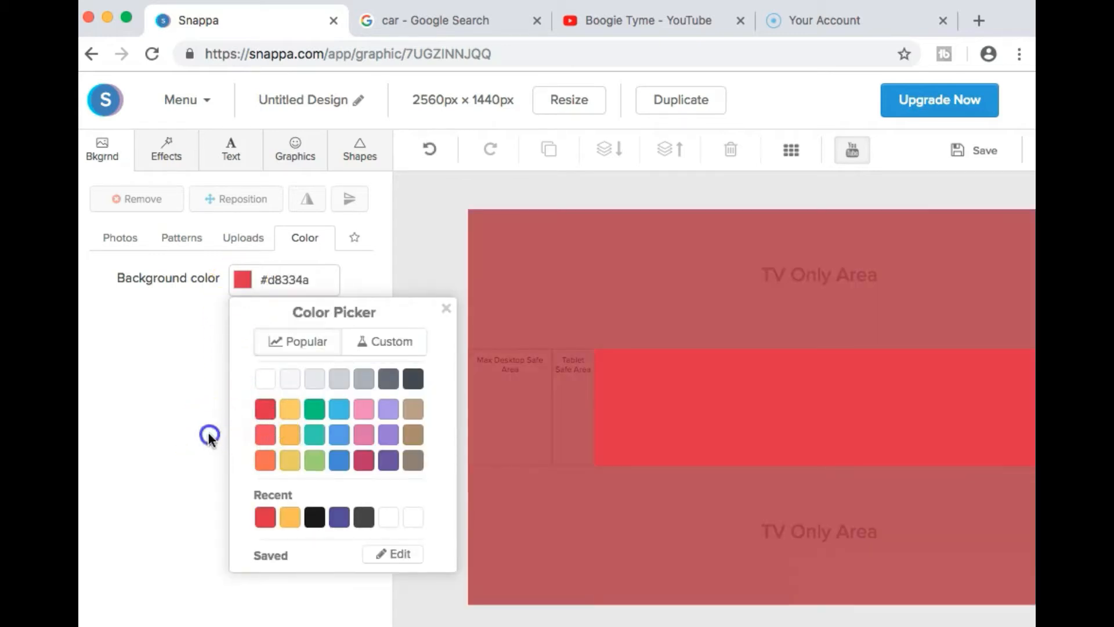
{"action": "left_click", "coordinate": [208, 432]}
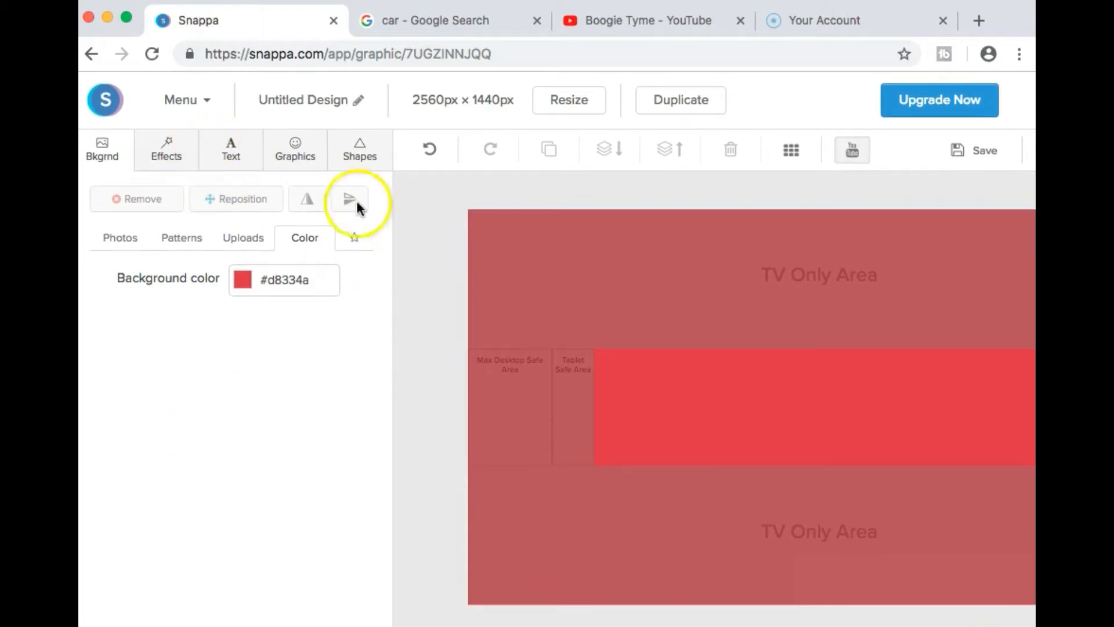
Add a subheading text to the banner and color it yellow #ffce54
{"action": "scroll", "coordinate": [538, 273], "scroll_direction": "right", "scroll_amount": 5}
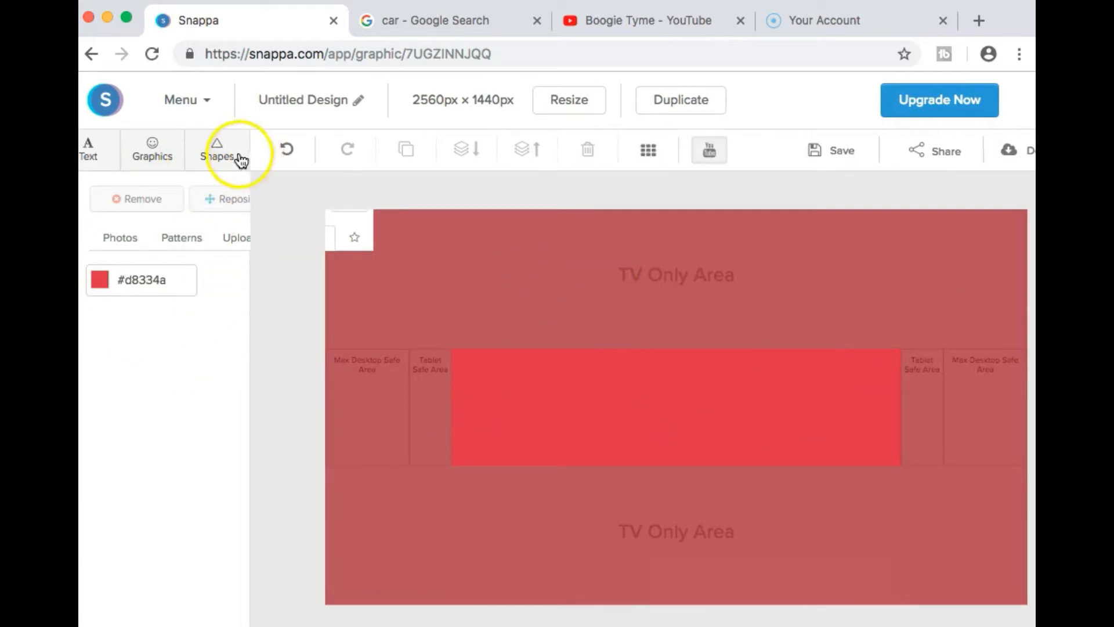
{"action": "scroll", "coordinate": [168, 294], "scroll_direction": "left", "scroll_amount": 1}
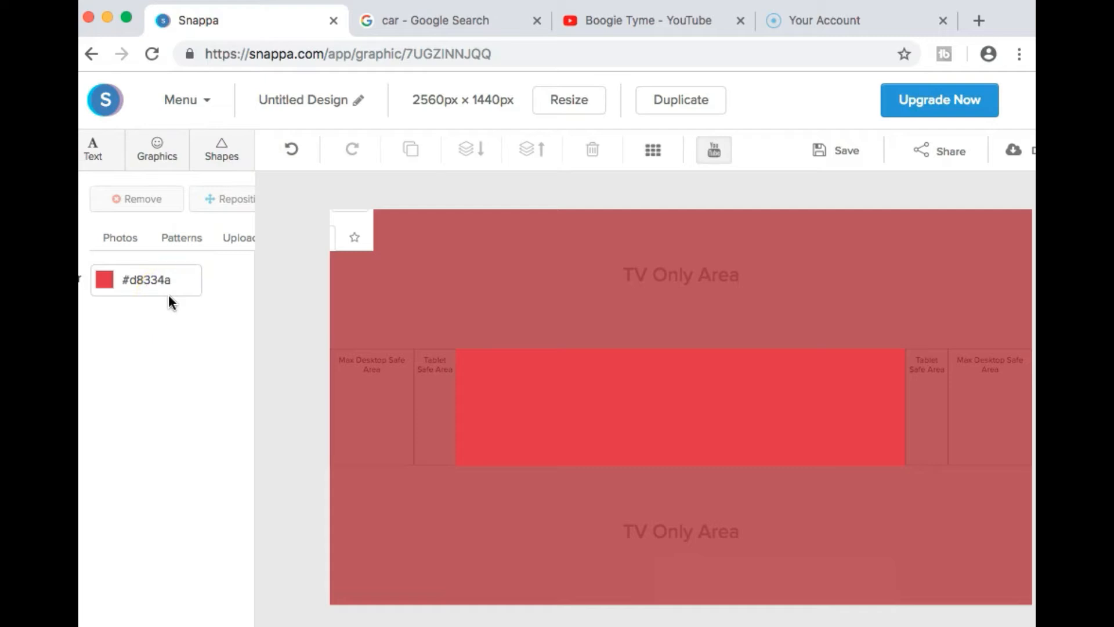
{"action": "scroll", "coordinate": [168, 295], "scroll_direction": "left", "scroll_amount": 5}
{"action": "left_click", "coordinate": [224, 149]}
{"action": "left_click", "coordinate": [224, 297]}
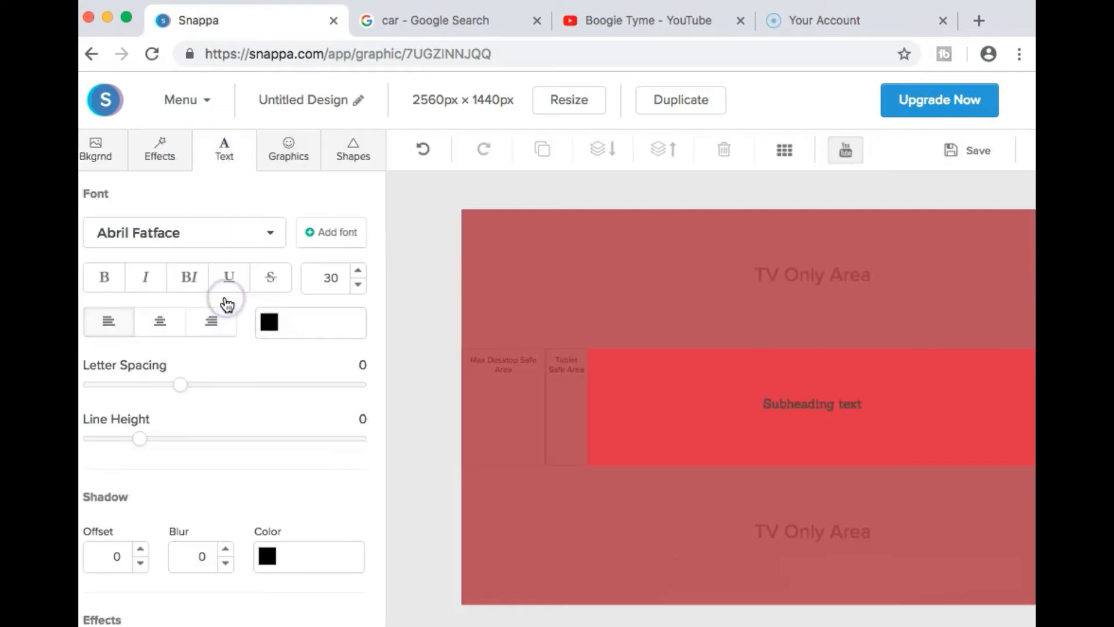
{"action": "left_click", "coordinate": [271, 324]}
{"action": "left_click", "coordinate": [324, 453]}
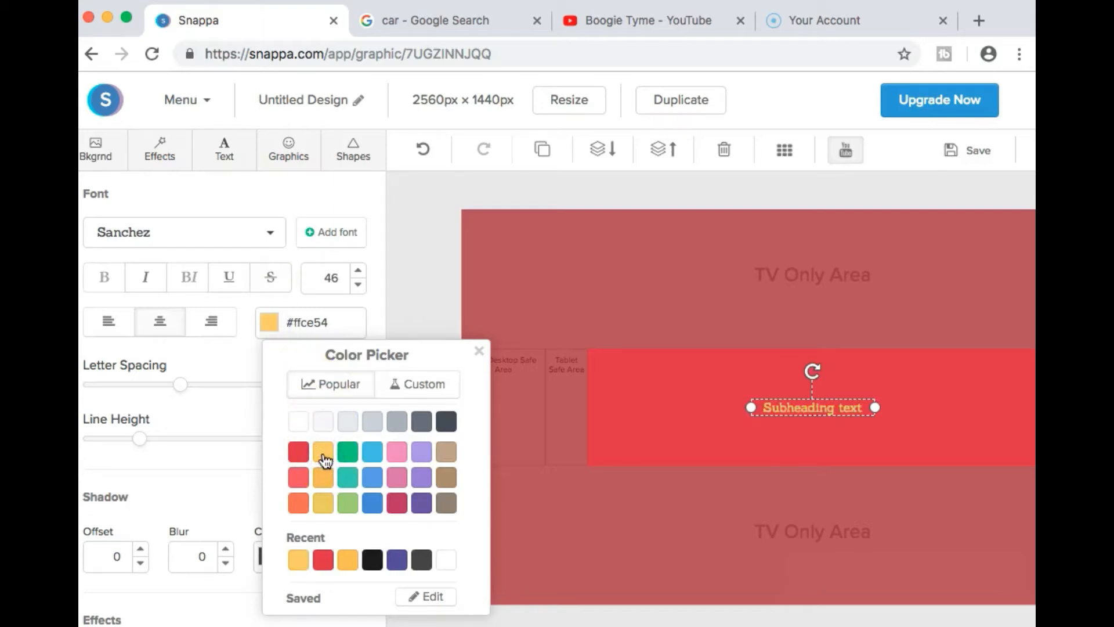
Replace the subheading's placeholder wording with "BOOGIE TYME"
{"action": "scroll", "coordinate": [325, 460], "scroll_direction": "down", "scroll_amount": 1}
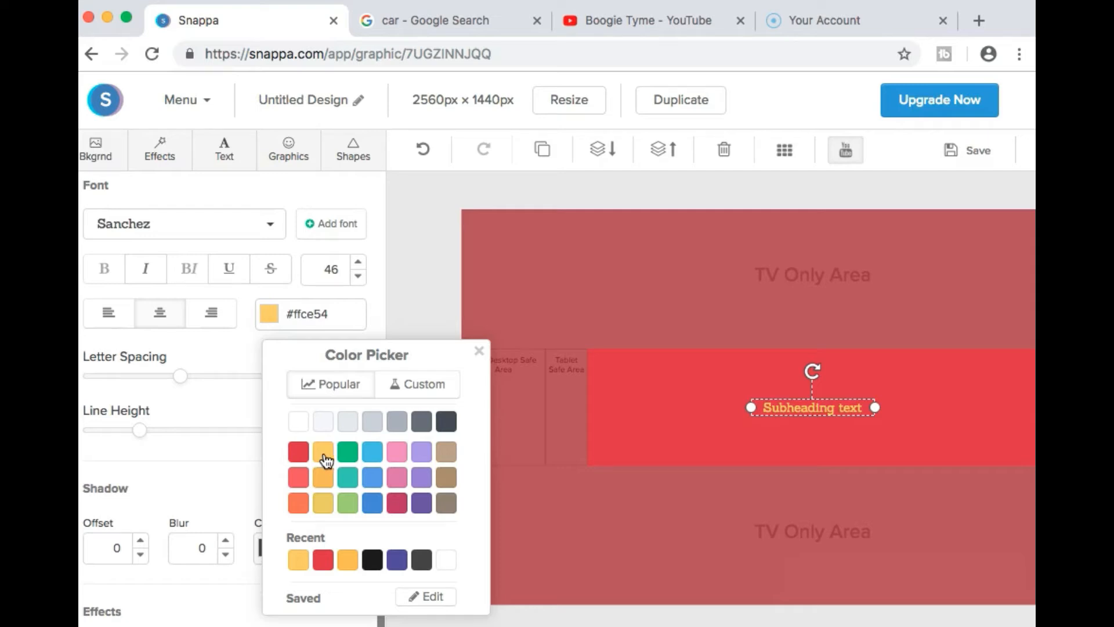
{"action": "double_click", "coordinate": [868, 407]}
{"action": "key", "text": "BackSpace"}
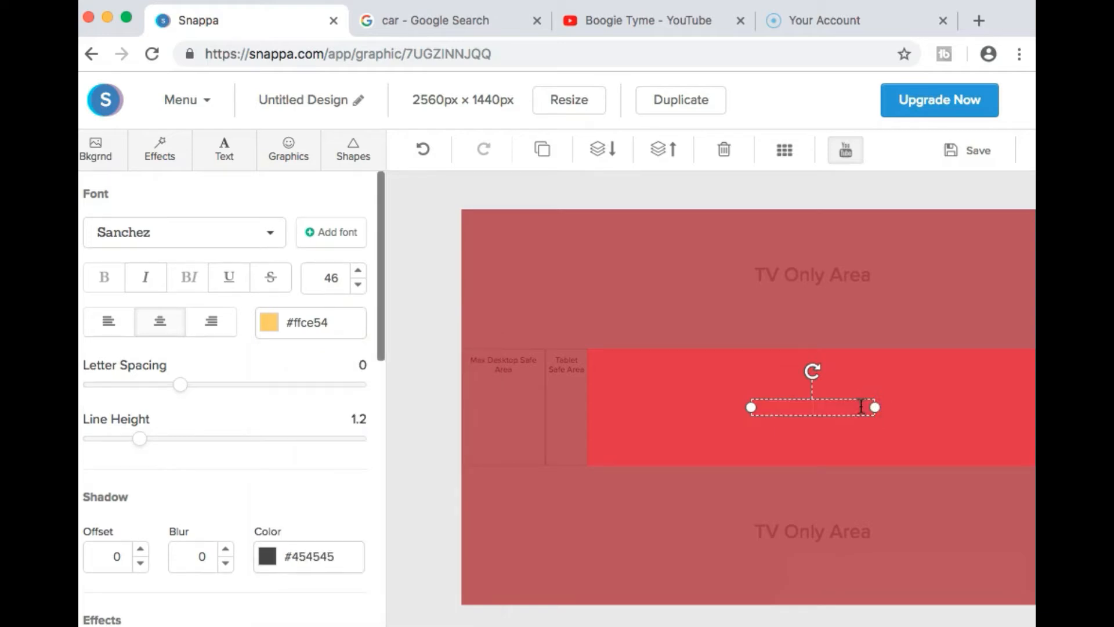
{"action": "type", "text": "BOOGIE TYME"}
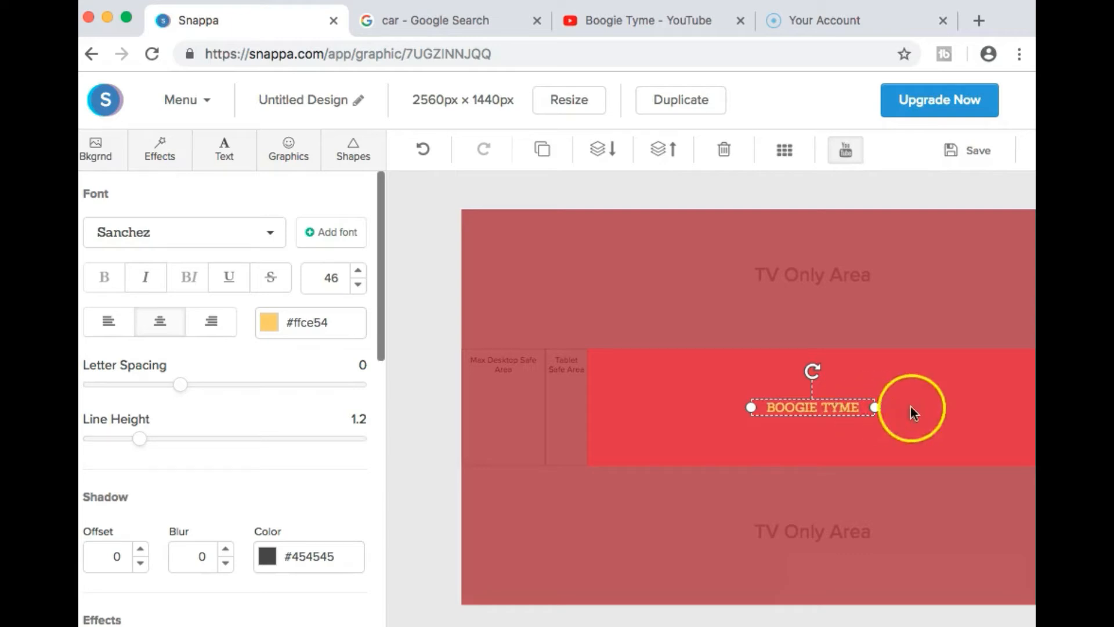
Widen the BOOGIE TYME text box to the right within the red safe area
{"action": "scroll", "coordinate": [755, 400], "scroll_direction": "right", "scroll_amount": 3}
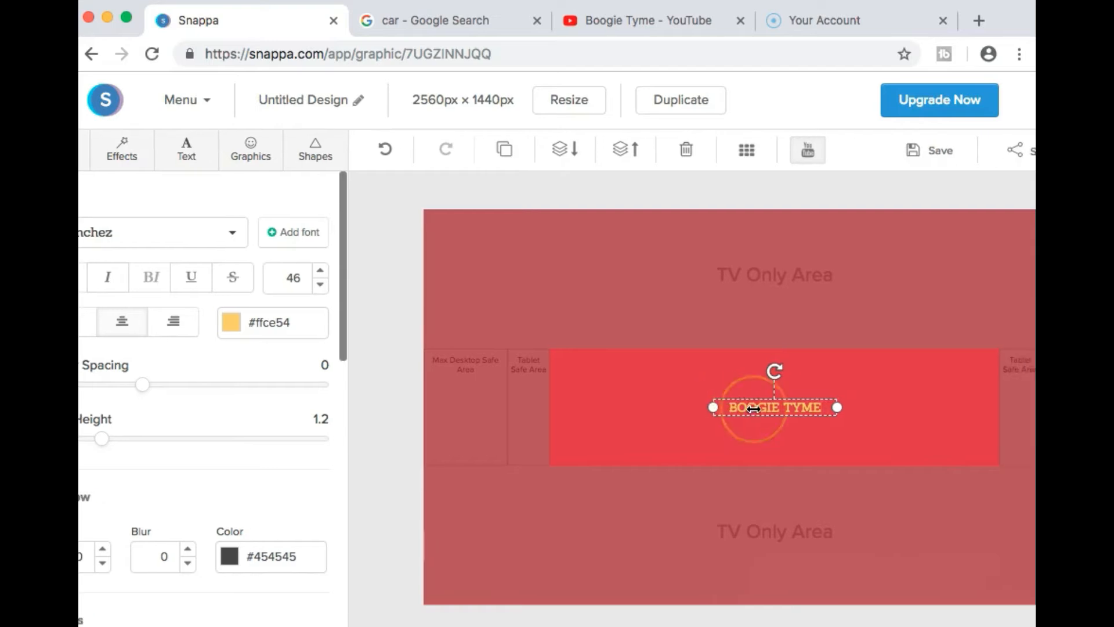
{"action": "scroll", "coordinate": [687, 405], "scroll_direction": "right", "scroll_amount": 2}
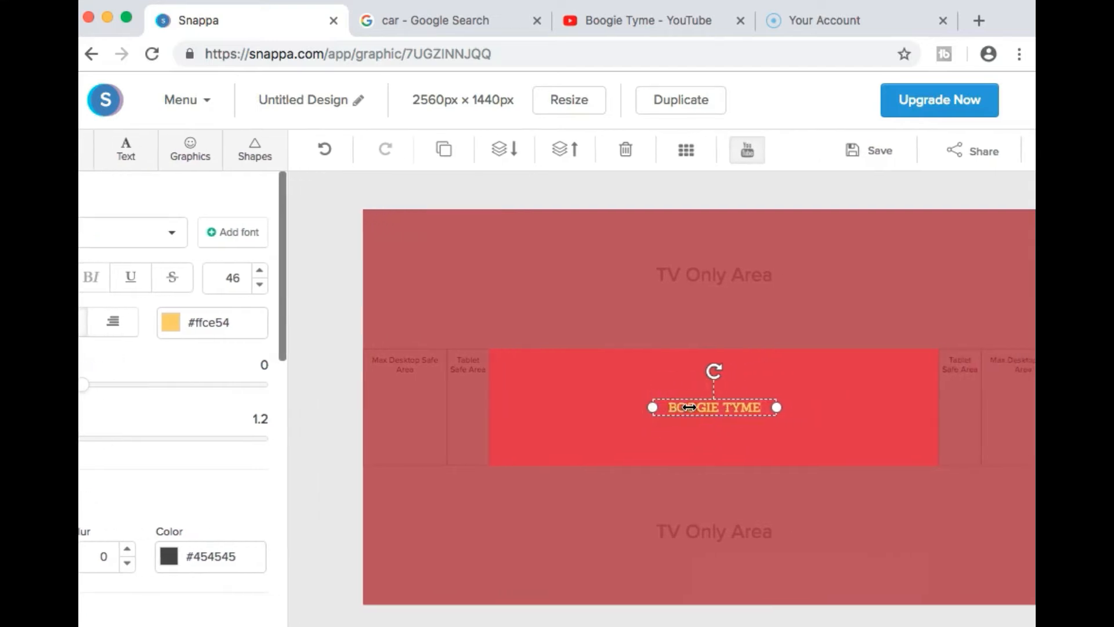
{"action": "left_click_drag", "start_coordinate": [777, 407], "coordinate": [852, 408]}
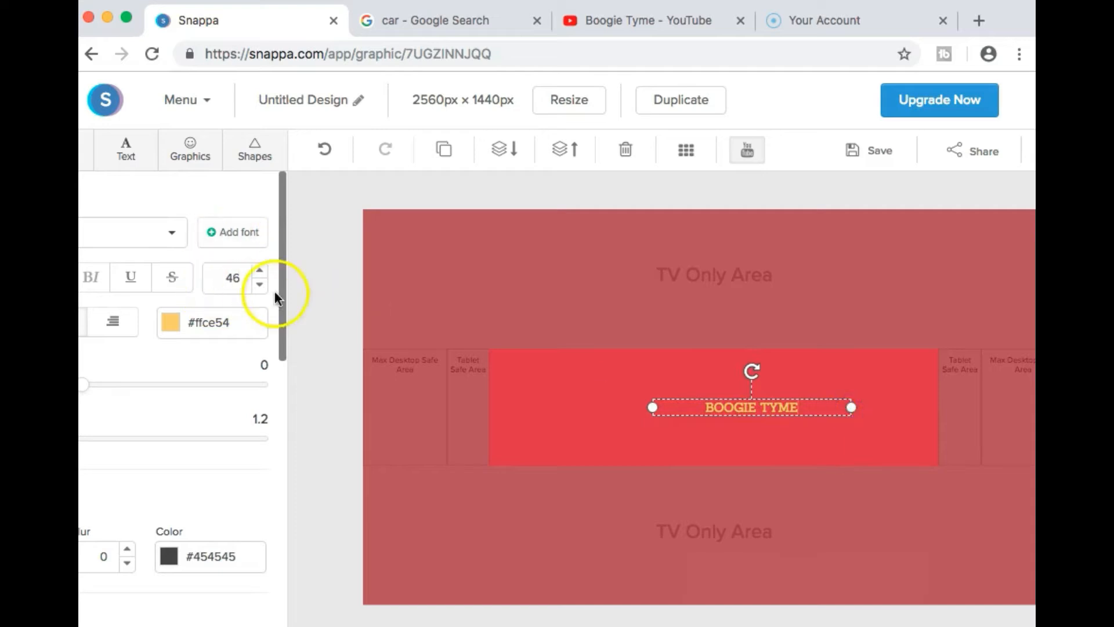
Increase the font size of the BOOGIE TYME text by about 13 and deselect it
{"action": "left_click", "coordinate": [265, 274]}
{"action": "left_click", "coordinate": [266, 274]}
{"action": "left_click", "coordinate": [266, 275]}
{"action": "left_click", "coordinate": [265, 274]}
{"action": "left_click", "coordinate": [265, 275]}
{"action": "left_click", "coordinate": [265, 274]}
{"action": "left_click", "coordinate": [265, 274]}
{"action": "left_click", "coordinate": [265, 274]}
{"action": "left_click", "coordinate": [265, 274]}
{"action": "left_click", "coordinate": [265, 275]}
{"action": "left_click", "coordinate": [265, 275]}
{"action": "left_click", "coordinate": [265, 274]}
{"action": "left_click", "coordinate": [265, 275]}
{"action": "left_click", "coordinate": [514, 273]}
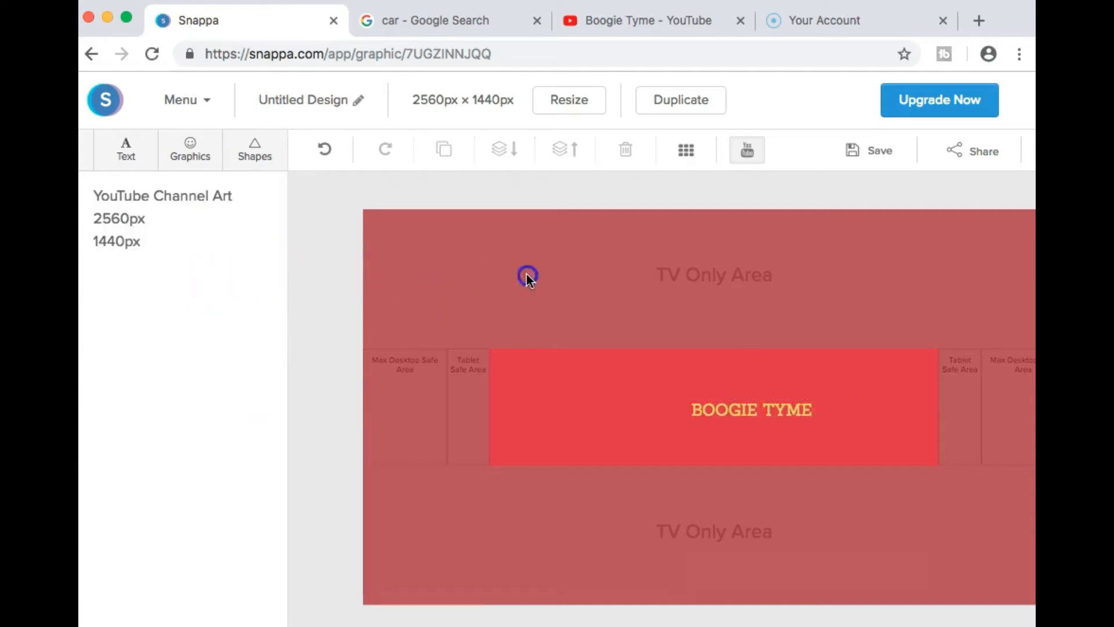
{"action": "left_click", "coordinate": [136, 152]}
{"action": "left_click_drag", "start_coordinate": [413, 280], "coordinate": [448, 276]}
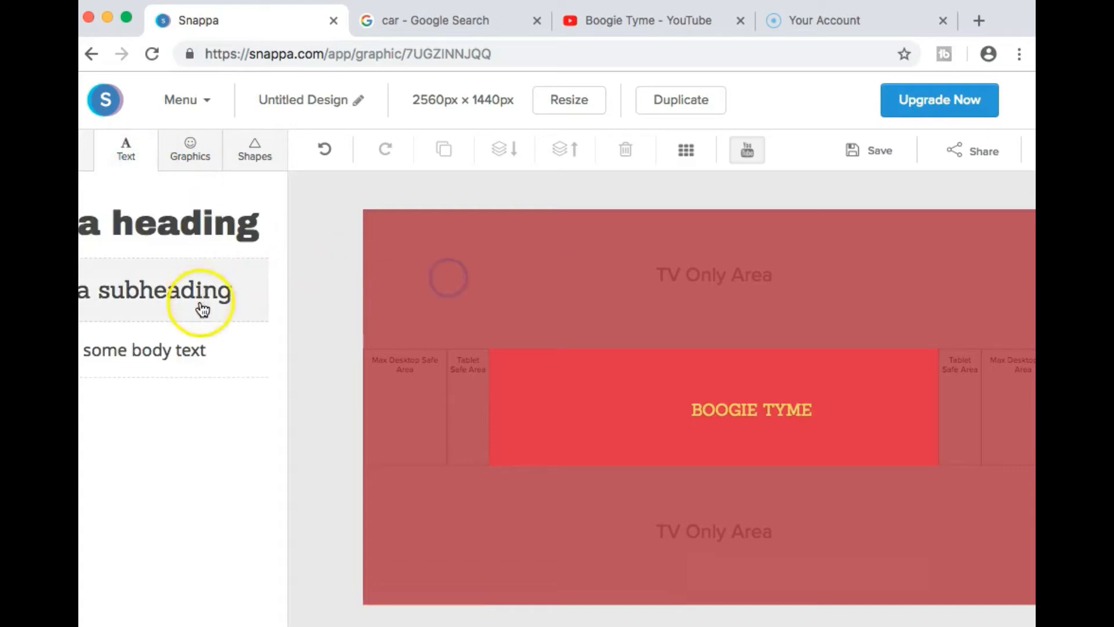
{"action": "left_click", "coordinate": [753, 413]}
{"action": "left_click", "coordinate": [416, 311]}
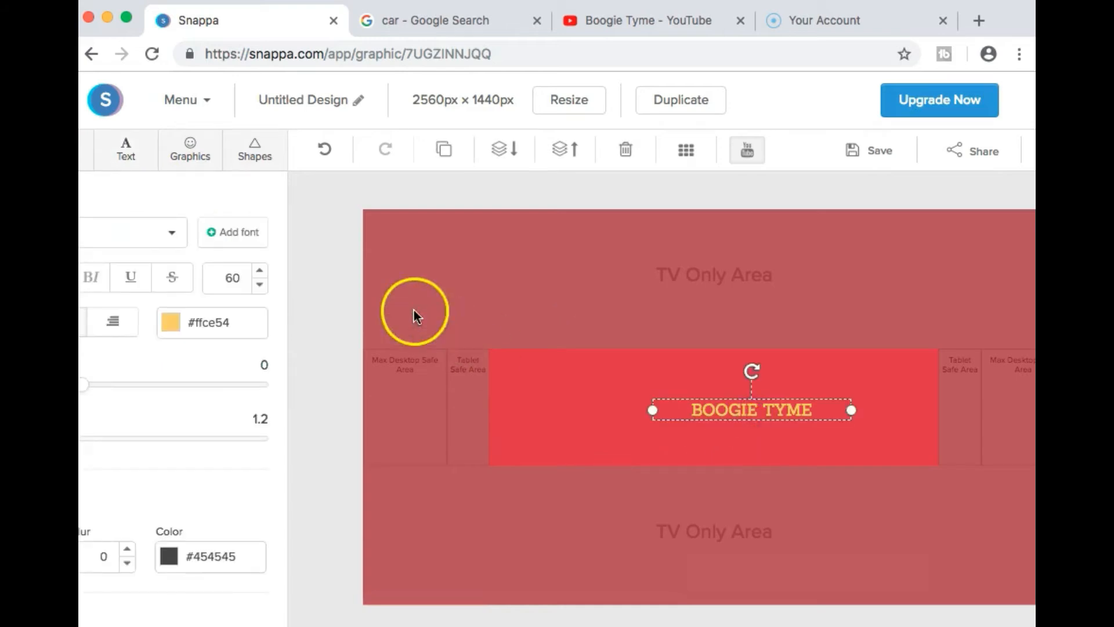
{"action": "left_click", "coordinate": [721, 410]}
{"action": "left_click_drag", "start_coordinate": [721, 411], "coordinate": [720, 411]}
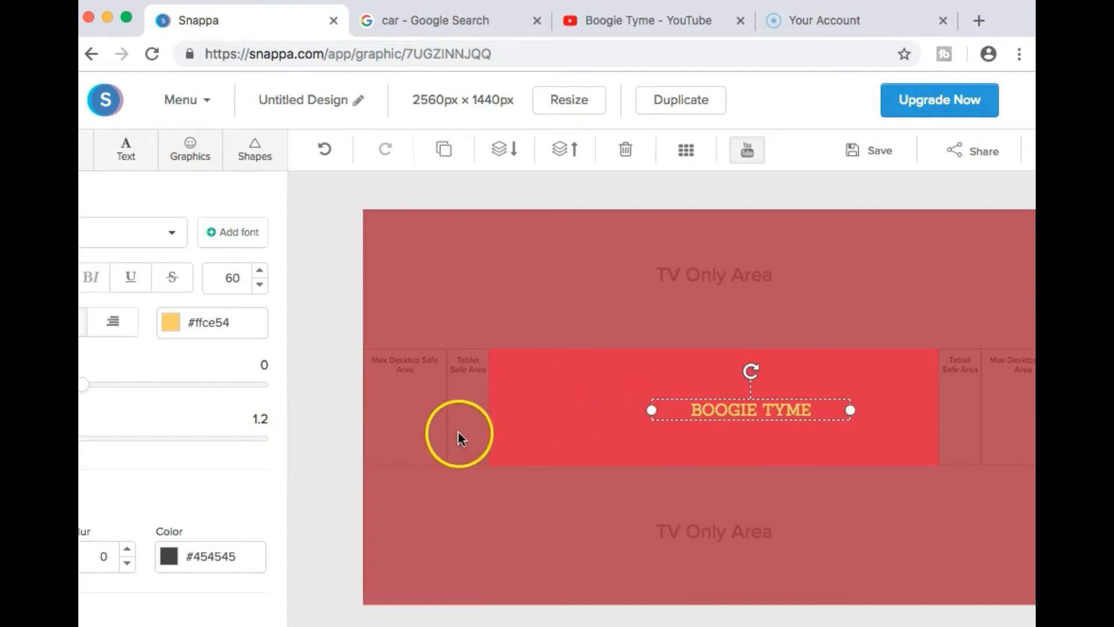
{"action": "left_click", "coordinate": [522, 445]}
{"action": "left_click", "coordinate": [576, 204]}
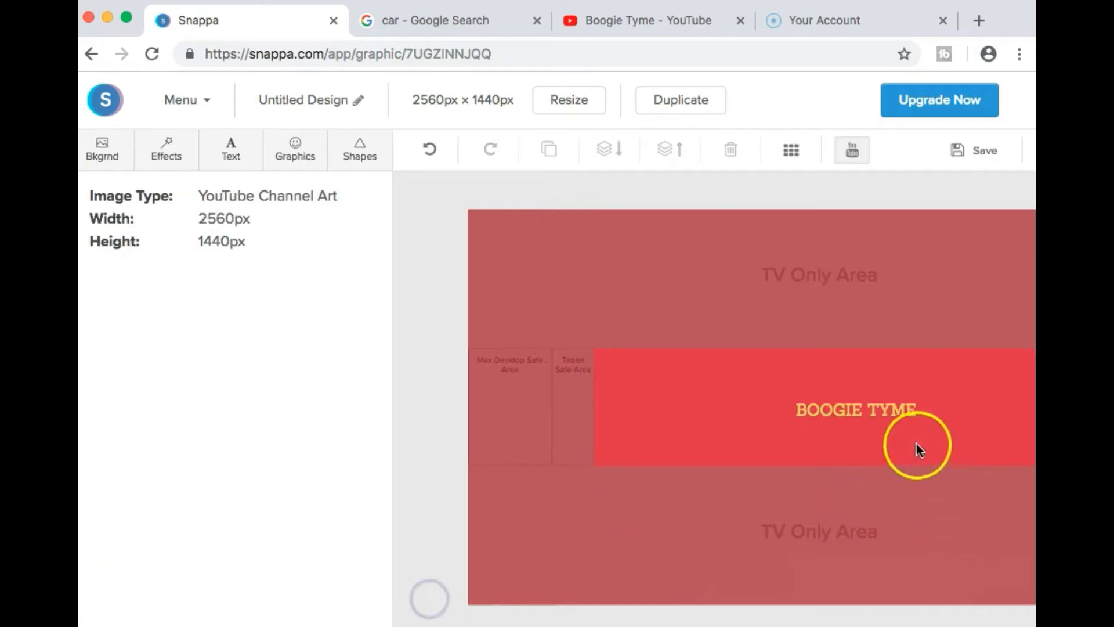
Change the font of the BOOGIE TYME title to Shadows Into Light Two and deselect the text
{"action": "left_click", "coordinate": [863, 414]}
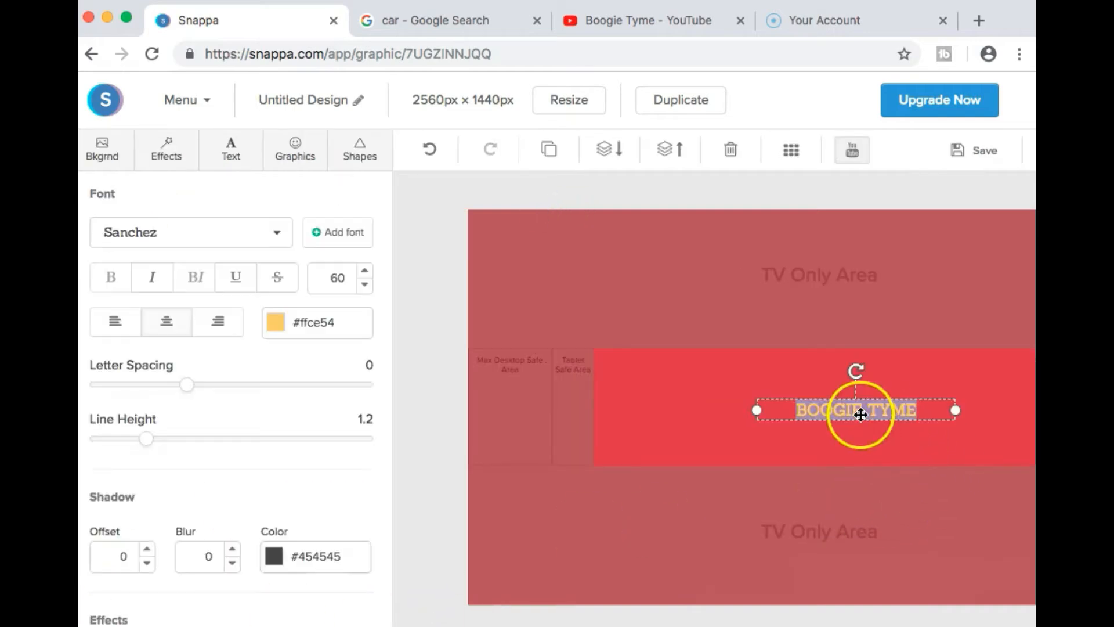
{"action": "left_click", "coordinate": [273, 237]}
{"action": "left_click", "coordinate": [274, 241]}
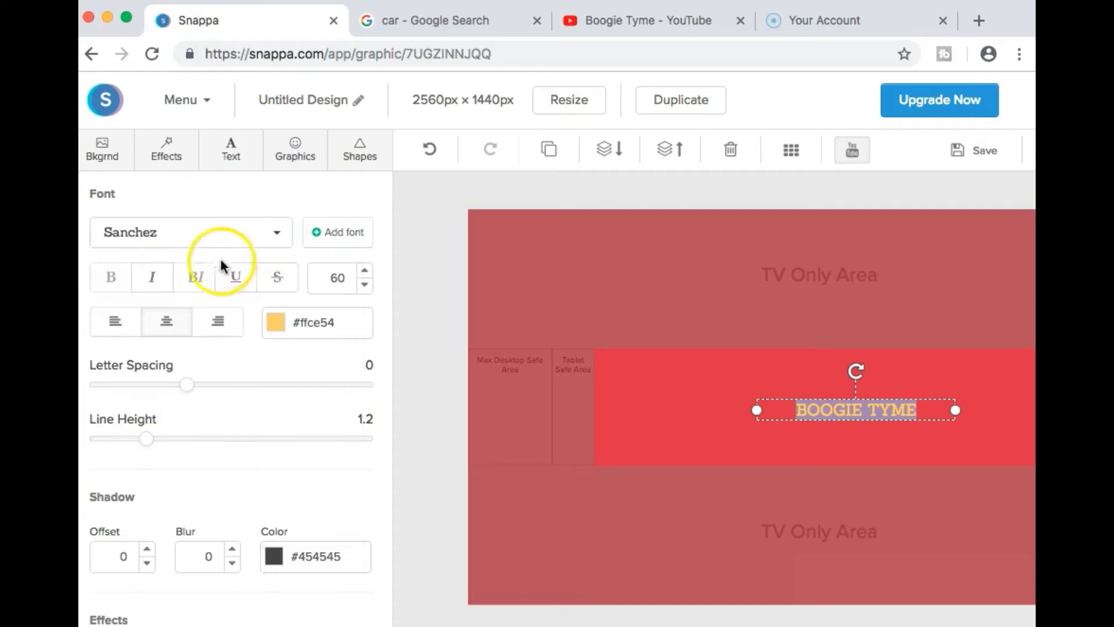
{"action": "left_click", "coordinate": [278, 238]}
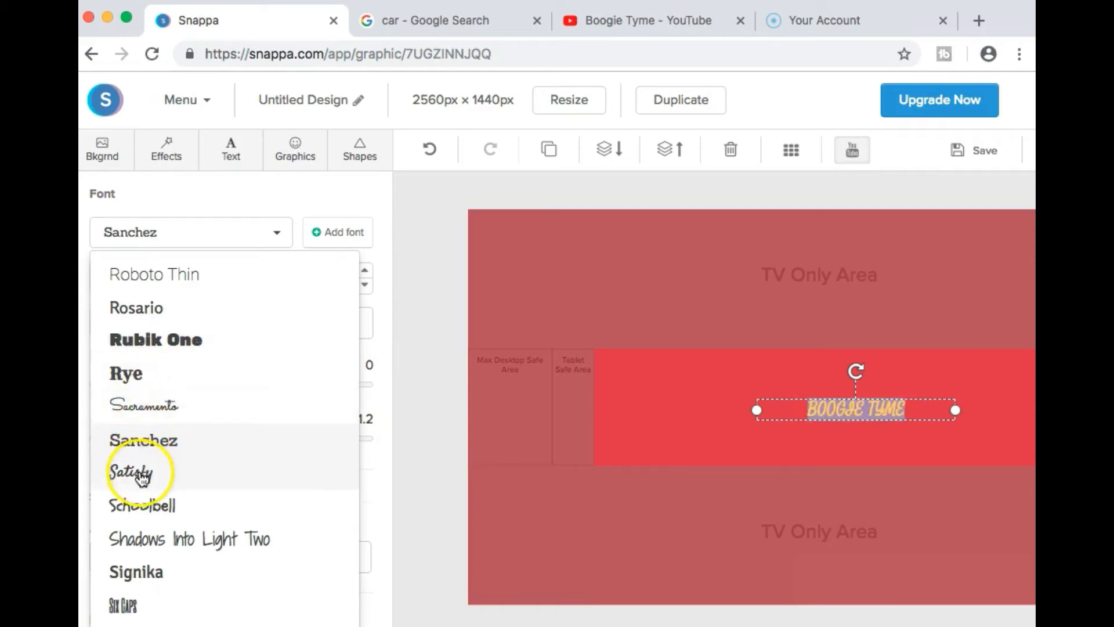
{"action": "left_click", "coordinate": [139, 539]}
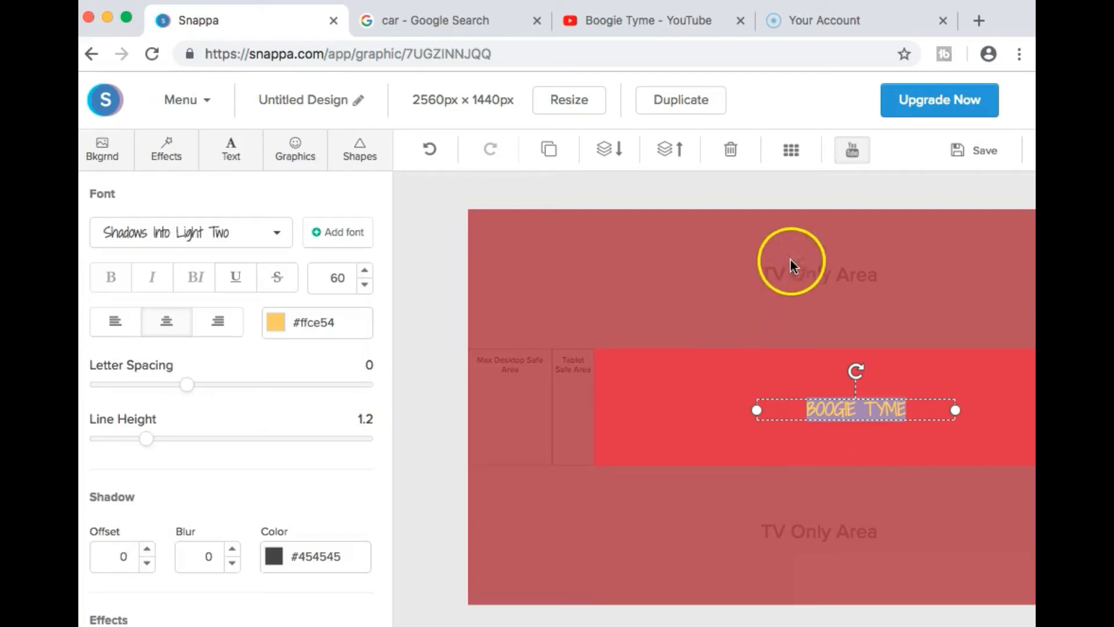
{"action": "left_click", "coordinate": [752, 195]}
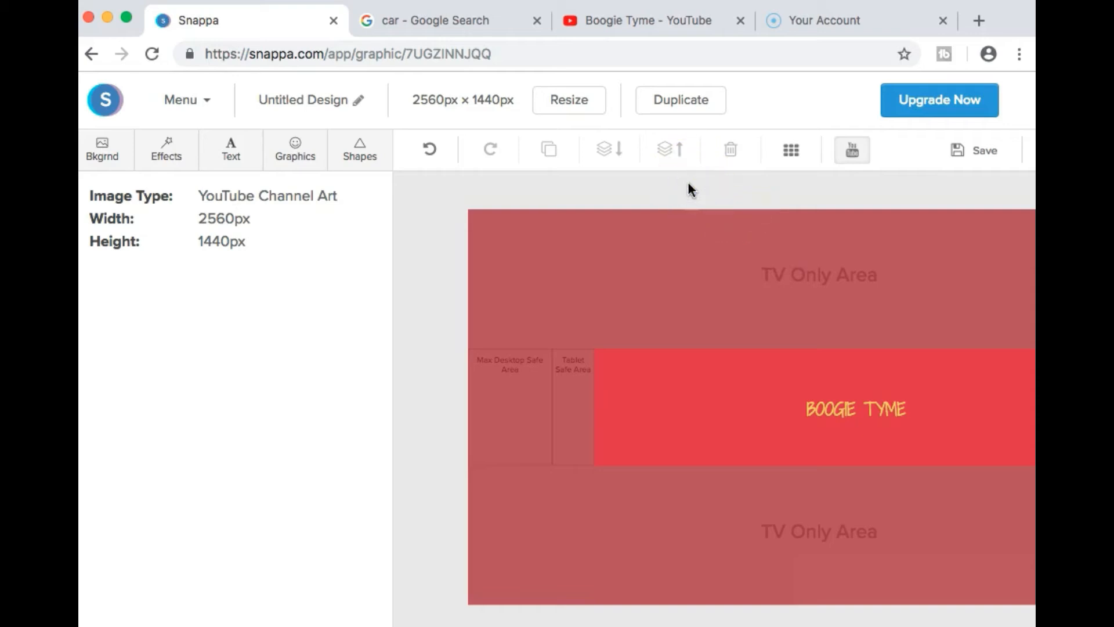
Add the black-and-white stock photo of a person walking past a curved concrete structure to the banner
{"action": "scroll", "coordinate": [687, 182], "scroll_direction": "right", "scroll_amount": 5}
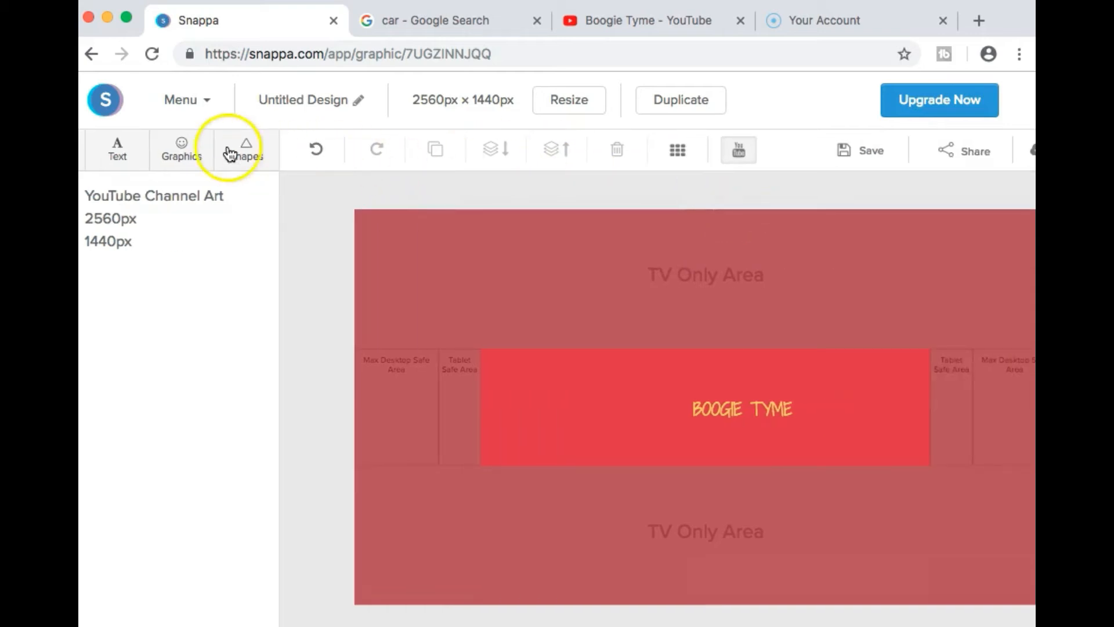
{"action": "left_click", "coordinate": [183, 165]}
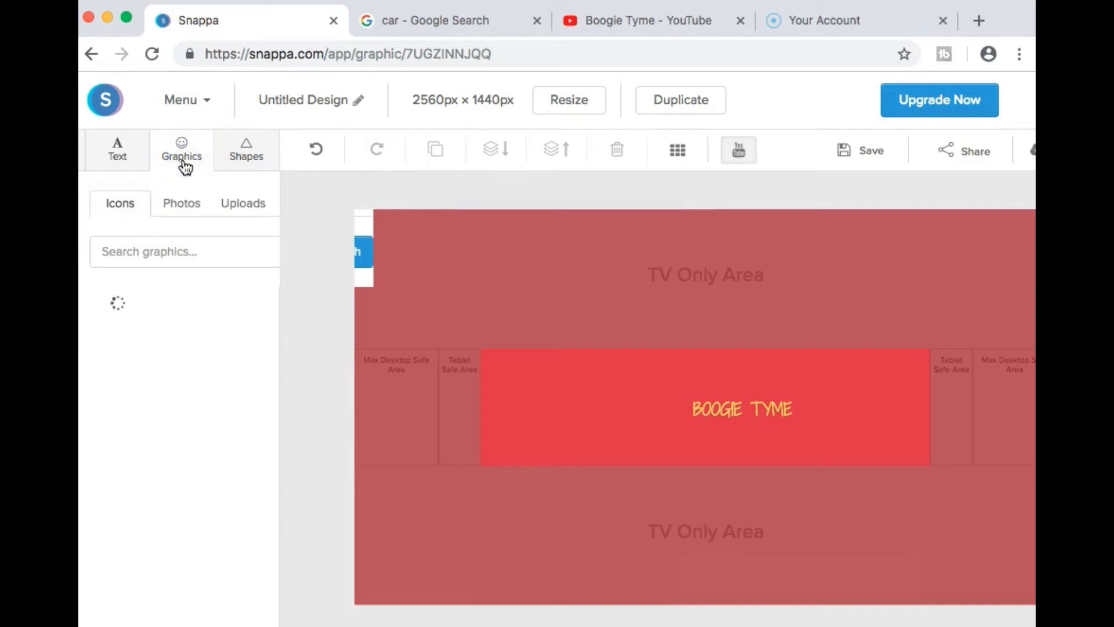
{"action": "left_click", "coordinate": [176, 209]}
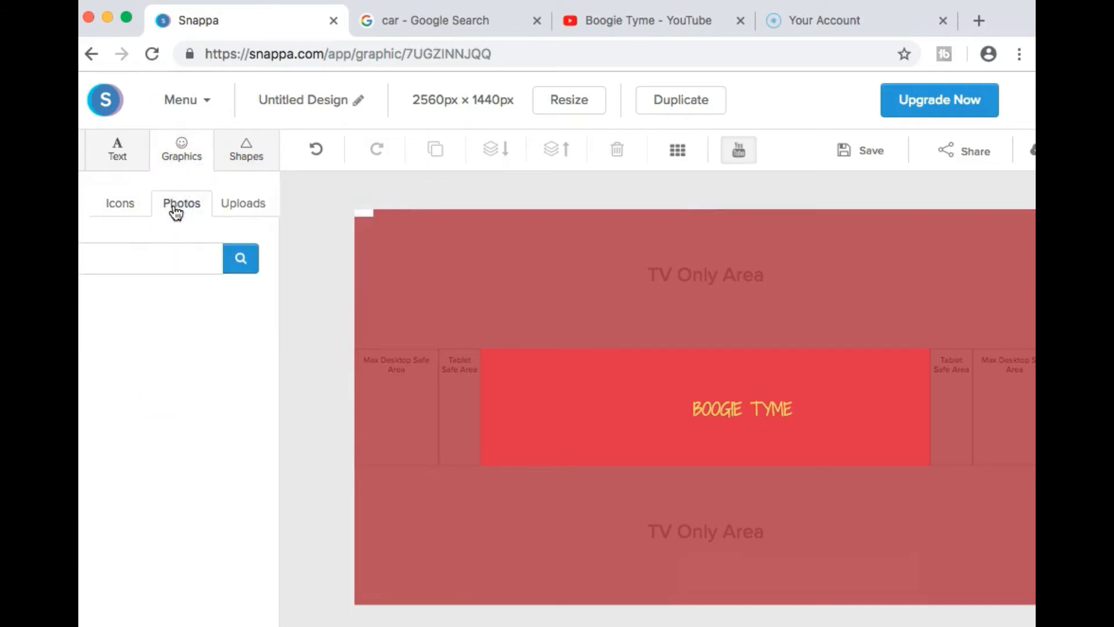
{"action": "left_click", "coordinate": [183, 517]}
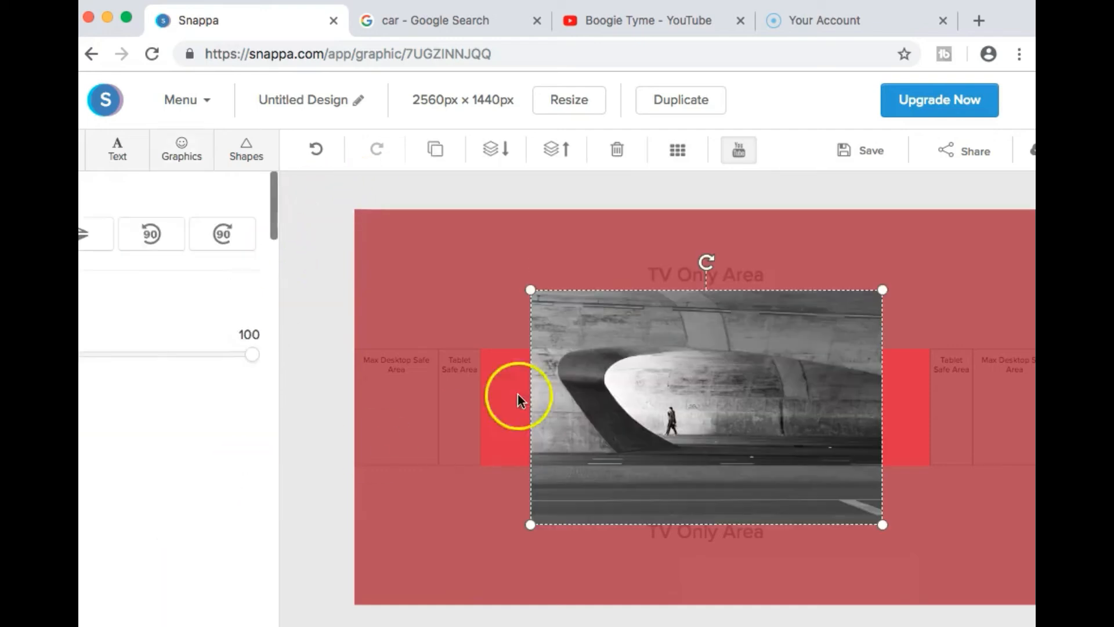
Shrink the black-and-white photo and place it inside the red safe area to the left of the BOOGIE TYME title
{"action": "left_click_drag", "start_coordinate": [556, 308], "coordinate": [741, 393]}
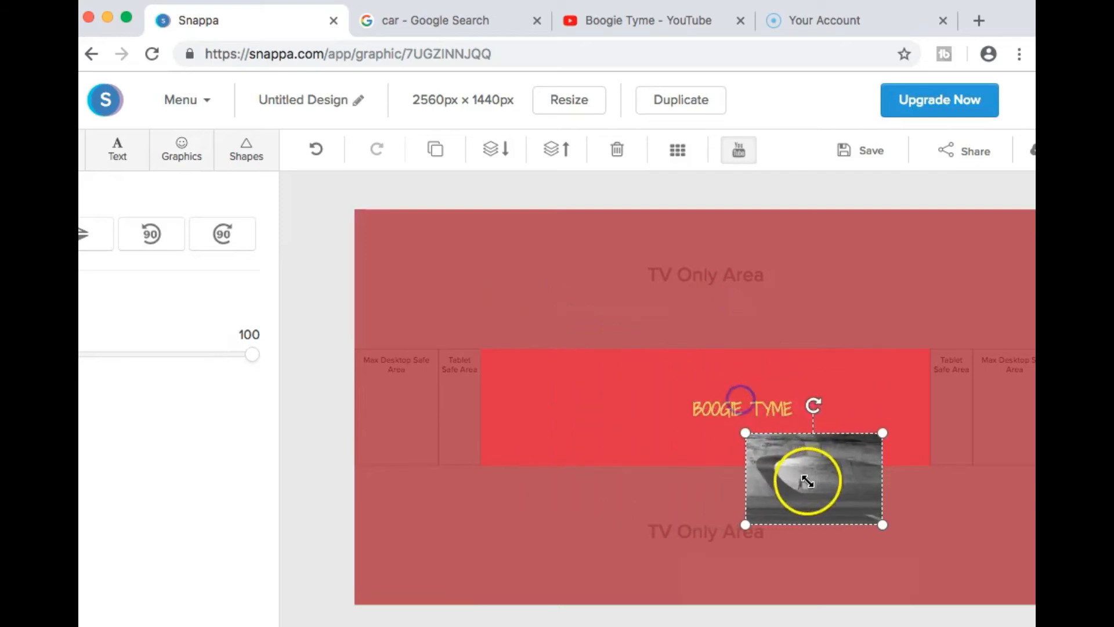
{"action": "left_click_drag", "start_coordinate": [807, 480], "coordinate": [566, 409]}
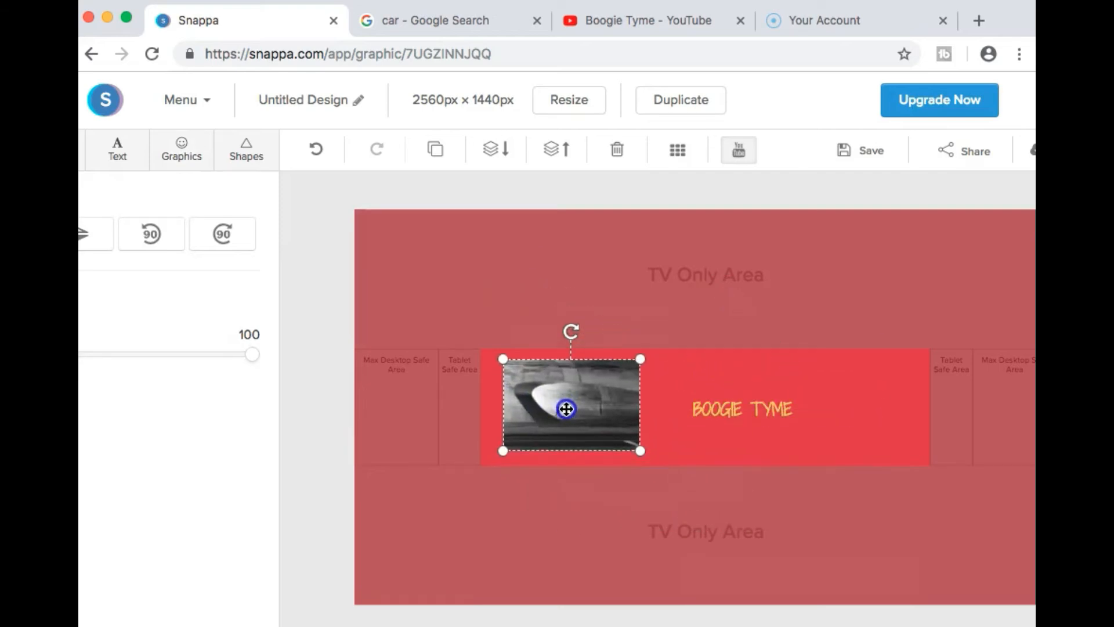
{"action": "left_click_drag", "start_coordinate": [639, 360], "coordinate": [610, 386]}
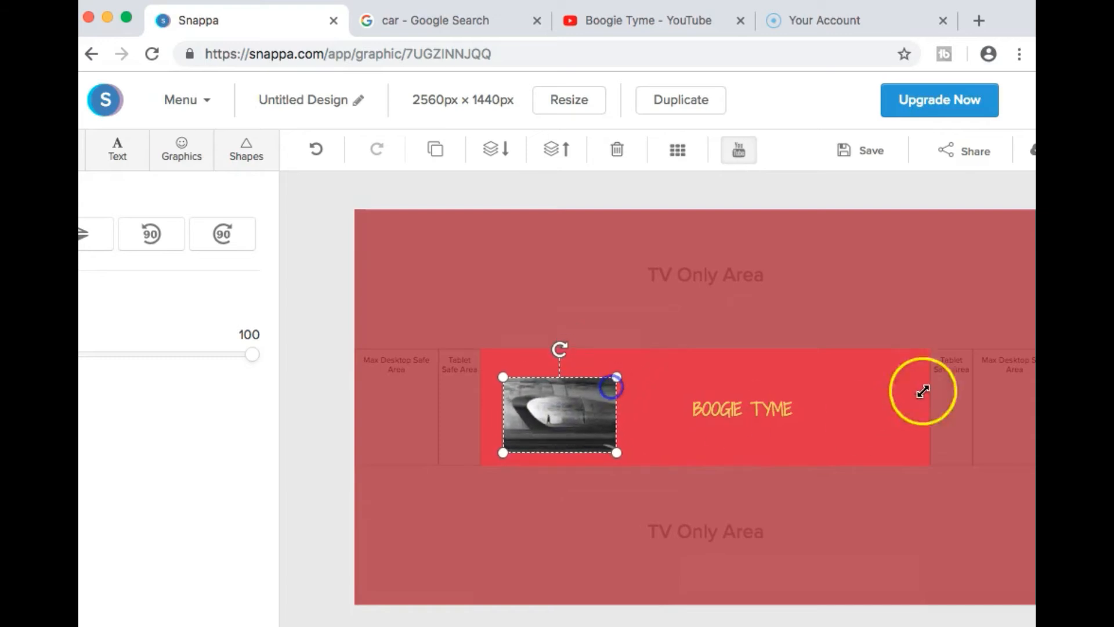
Preview the banner without the YouTube safe zone overlay and turn the overlay back on
{"action": "left_click", "coordinate": [671, 401]}
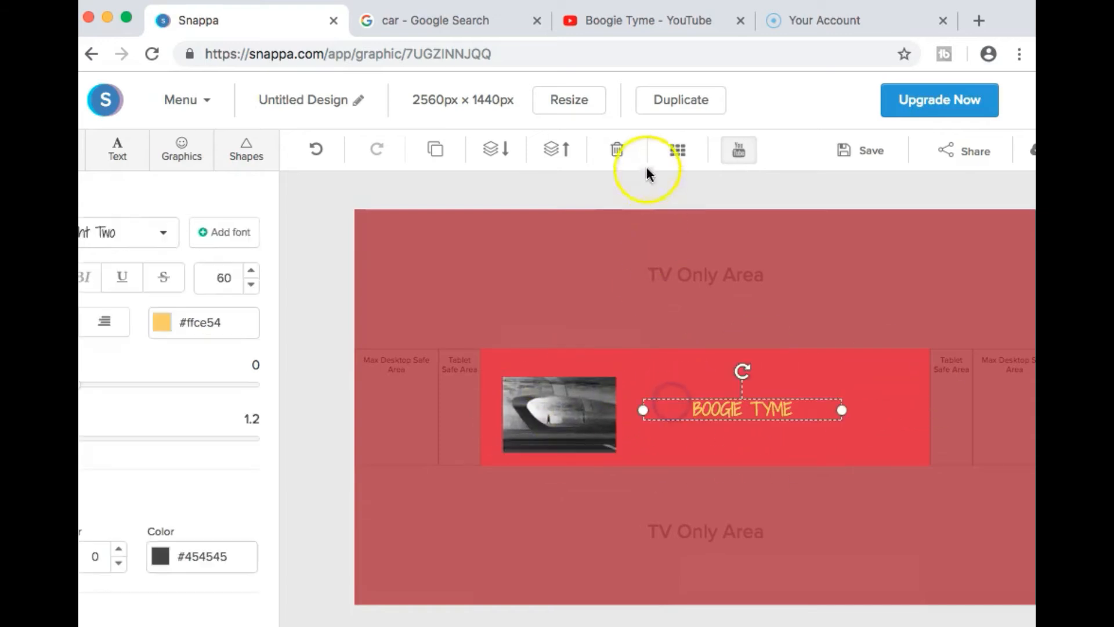
{"action": "left_click", "coordinate": [739, 156]}
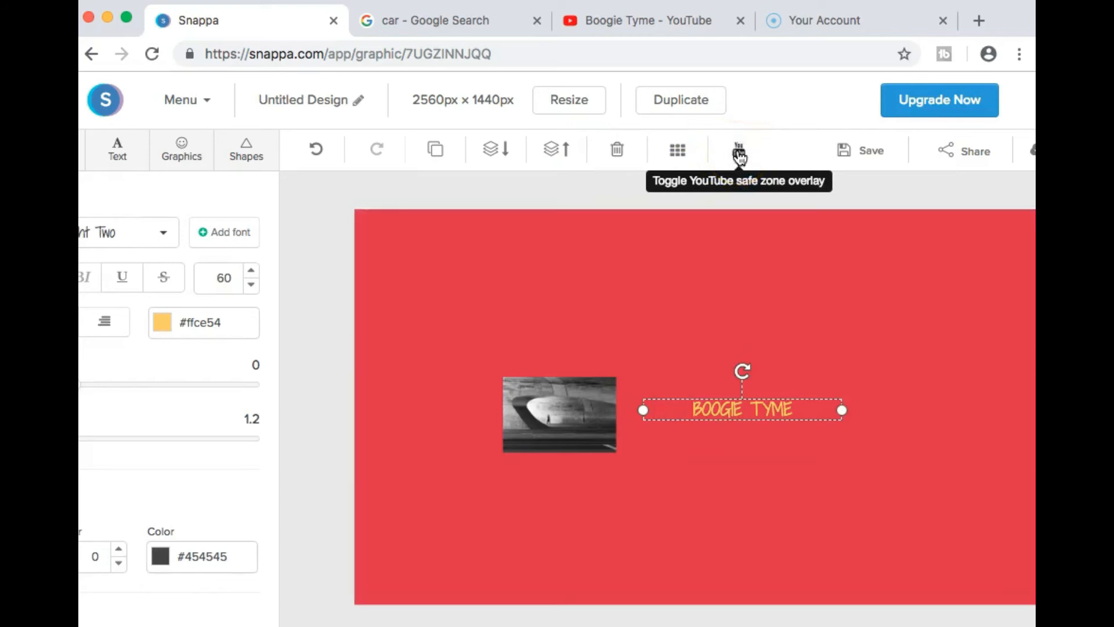
{"action": "left_click", "coordinate": [739, 155]}
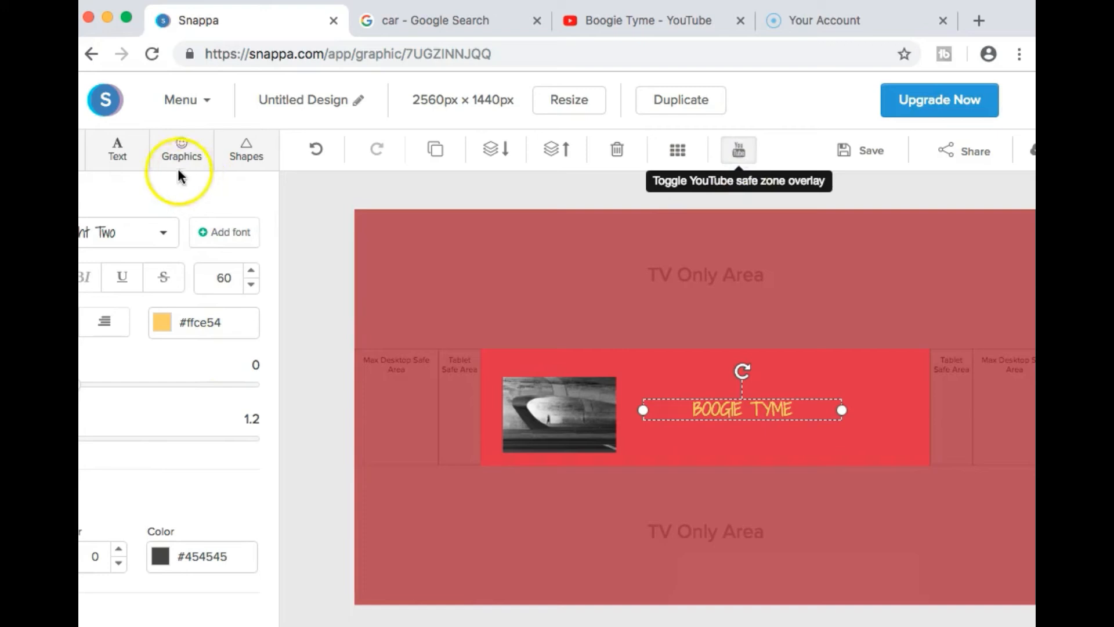
Add a solid star shape, shrink it and place it in the safe area just right of the BOOGIE TYME title
{"action": "left_click", "coordinate": [243, 154]}
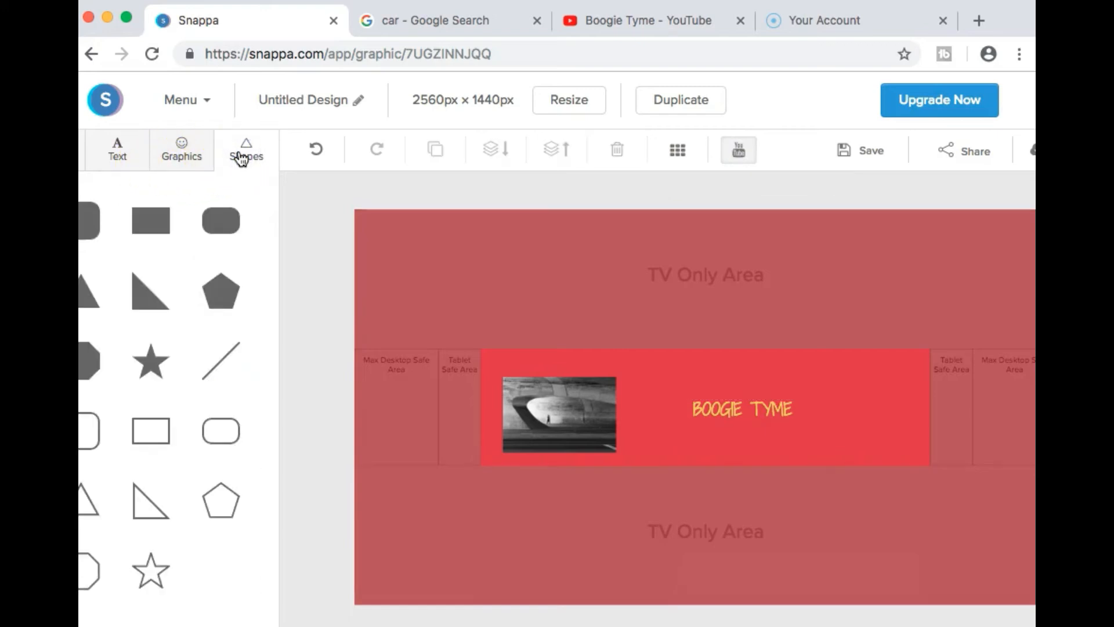
{"action": "left_click", "coordinate": [151, 362]}
{"action": "left_click", "coordinate": [685, 385]}
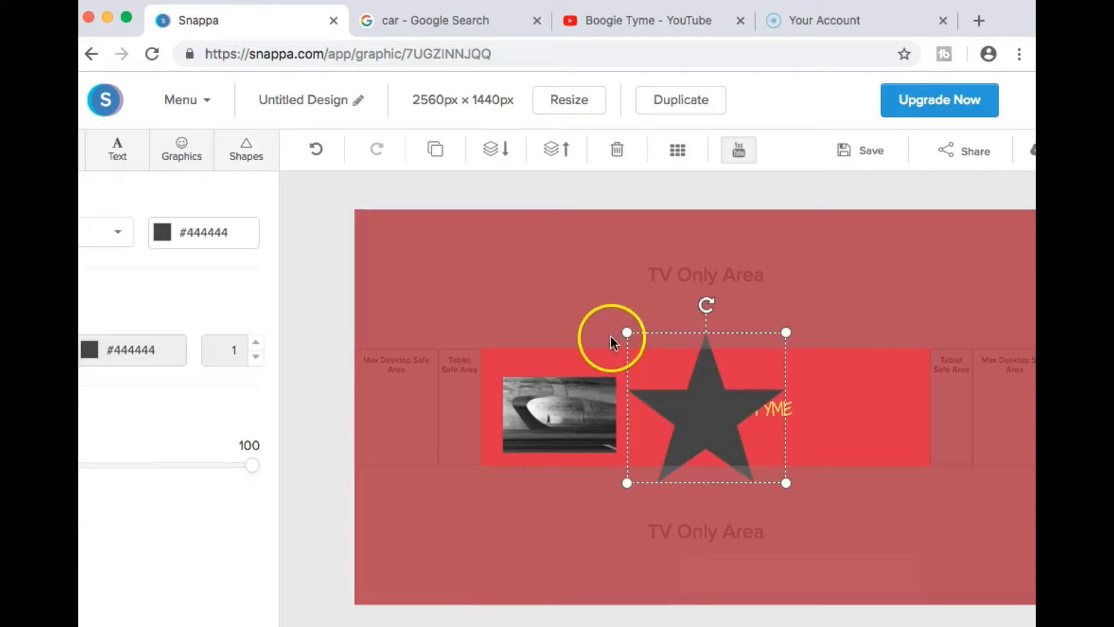
{"action": "left_click_drag", "start_coordinate": [647, 342], "coordinate": [719, 405]}
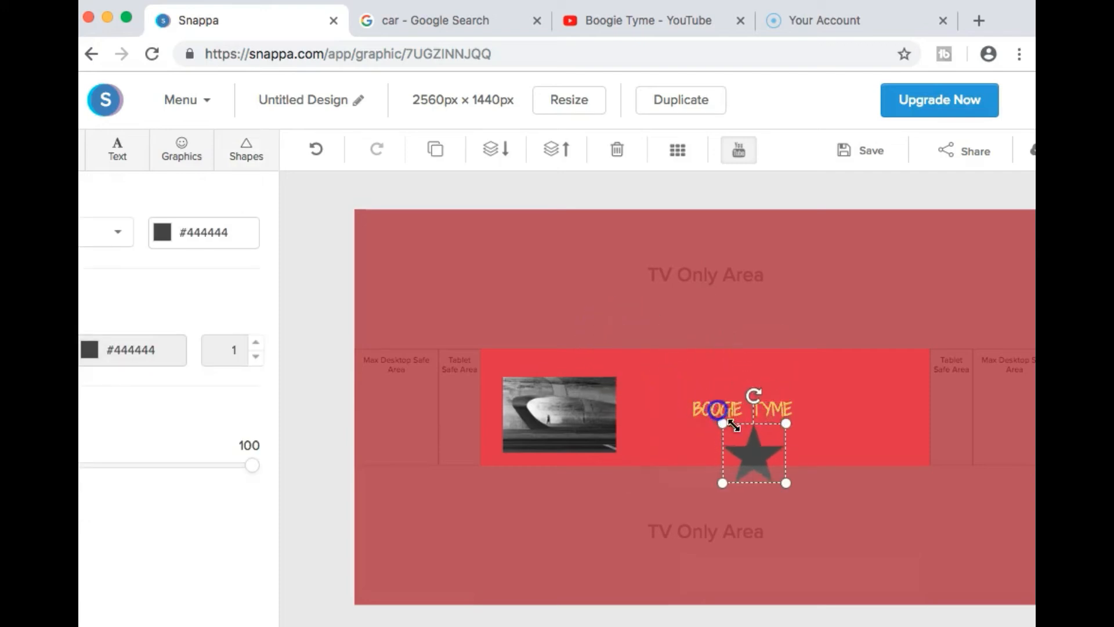
{"action": "left_click_drag", "start_coordinate": [758, 452], "coordinate": [873, 376]}
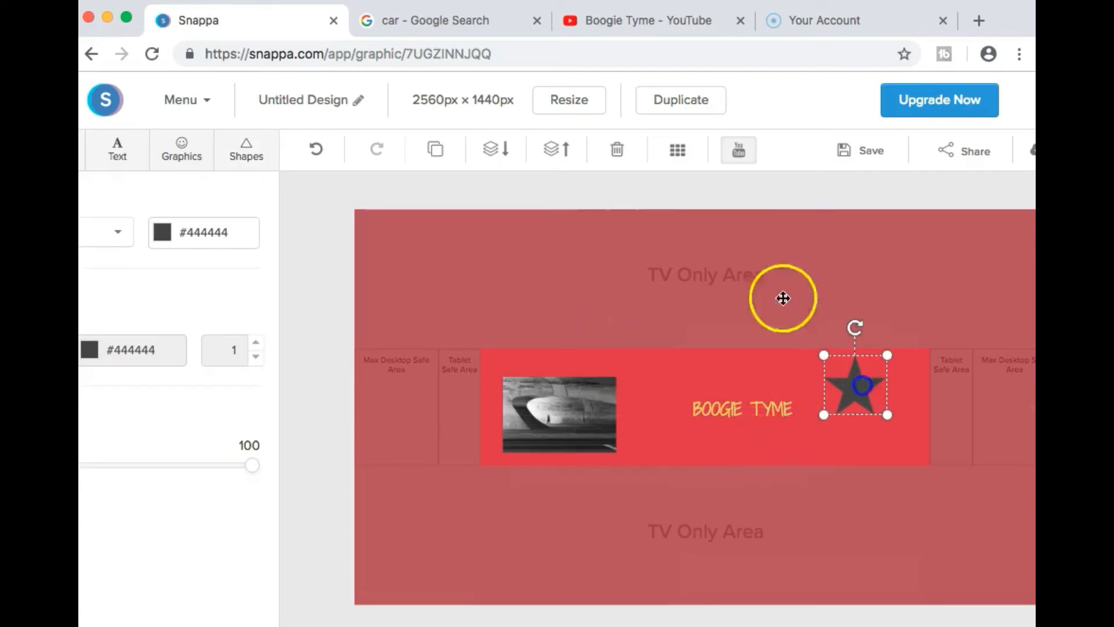
Switch to Google Images, search for CAT and review the usage rights options around Labeled for reuse with modification
{"action": "left_click", "coordinate": [443, 19]}
{"action": "left_click", "coordinate": [251, 120]}
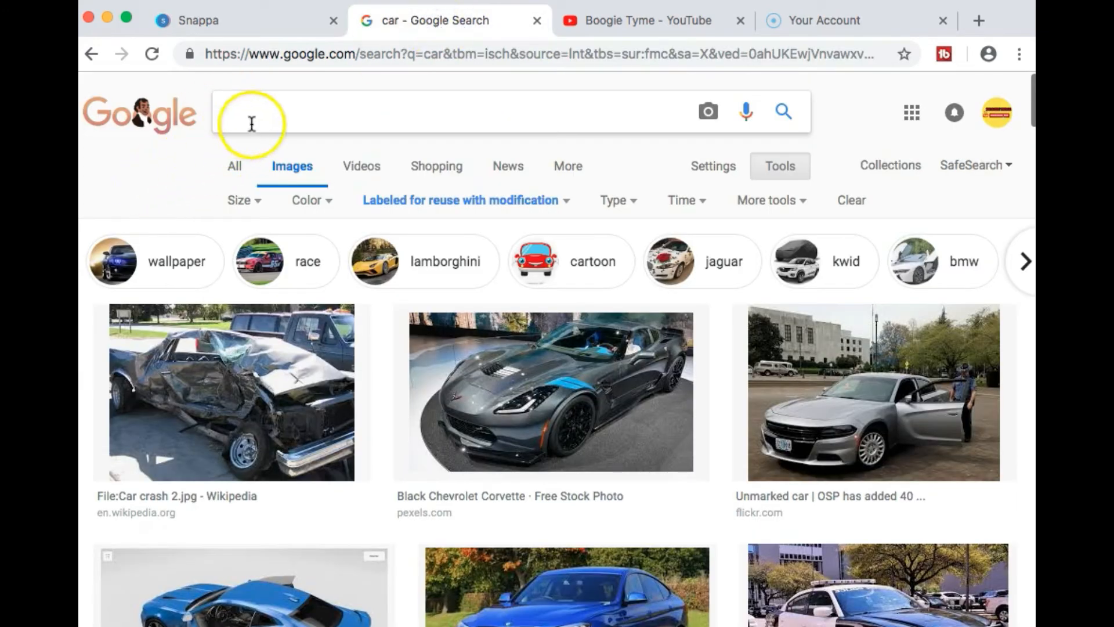
{"action": "type", "text": "CAT"}
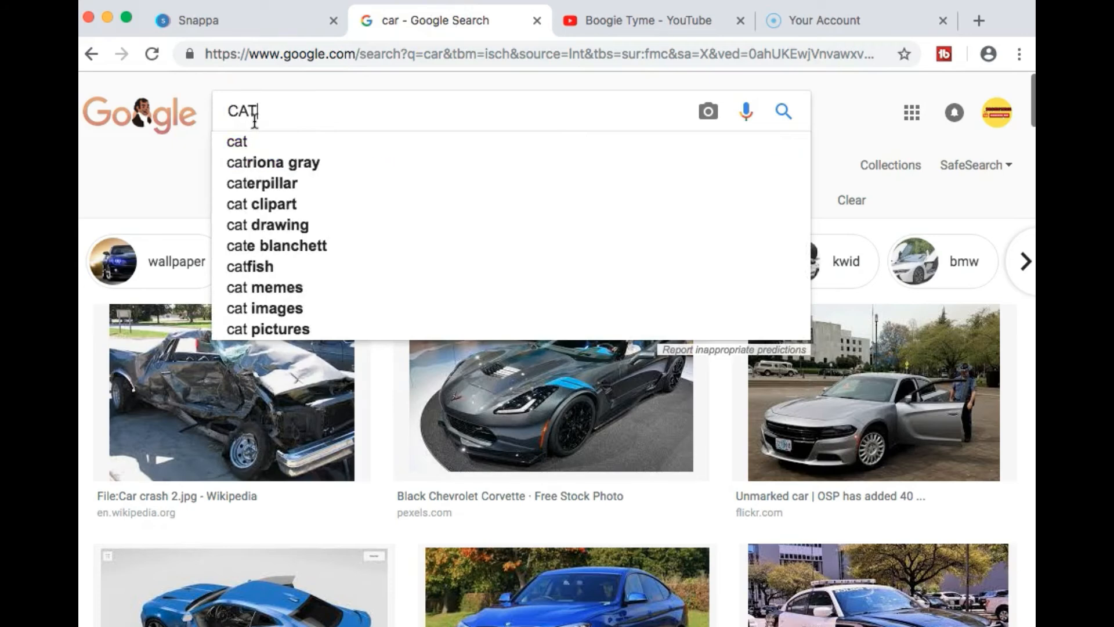
{"action": "key", "text": "Return"}
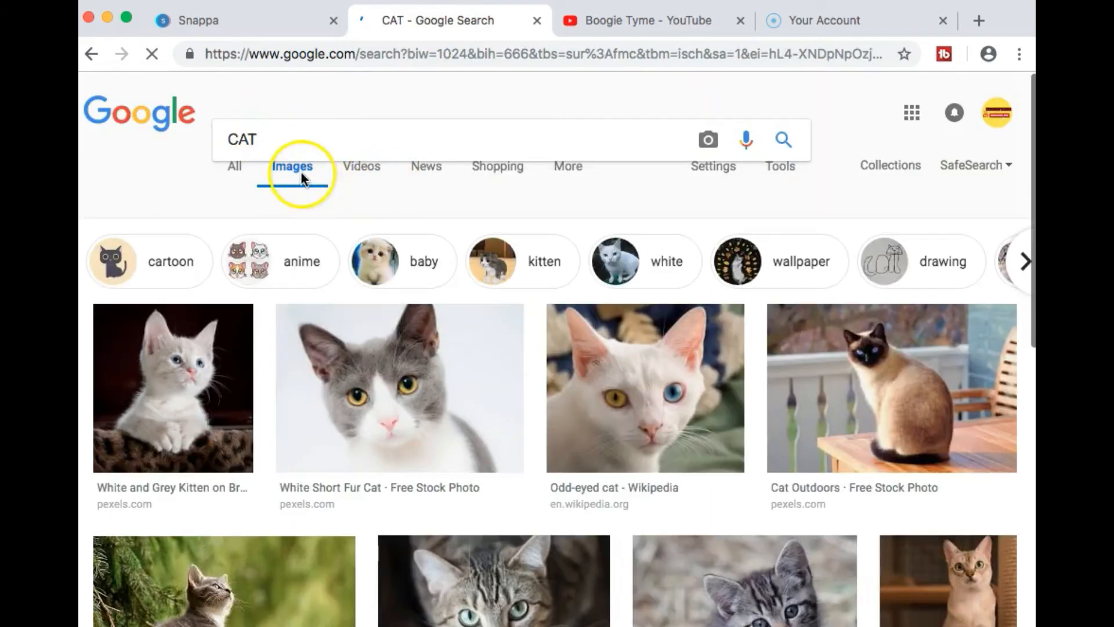
{"action": "left_click", "coordinate": [780, 169]}
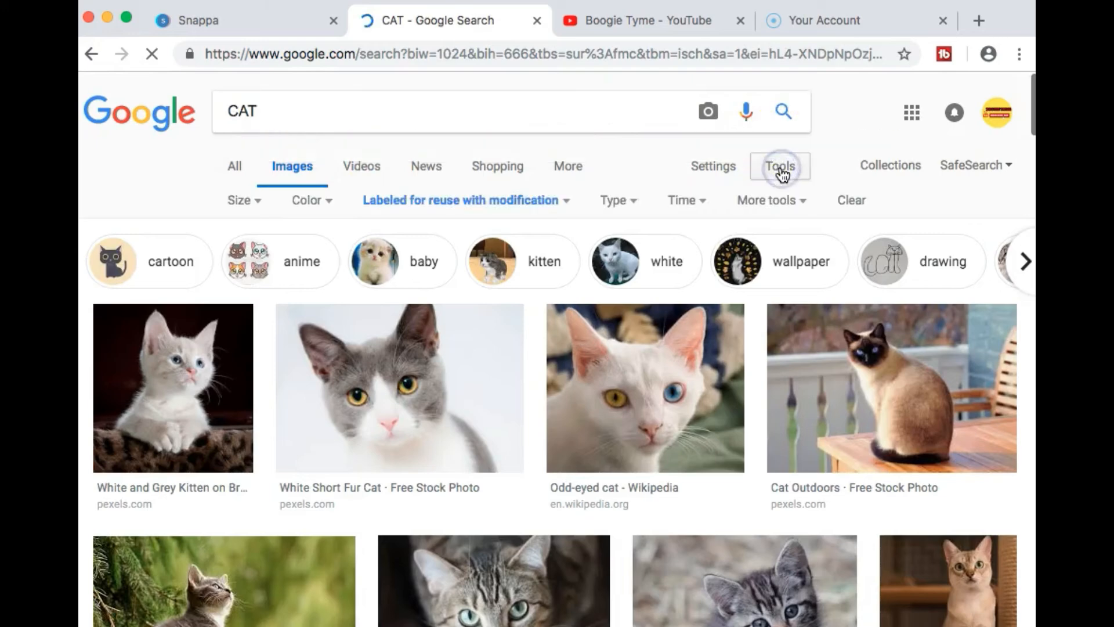
{"action": "left_click", "coordinate": [439, 208]}
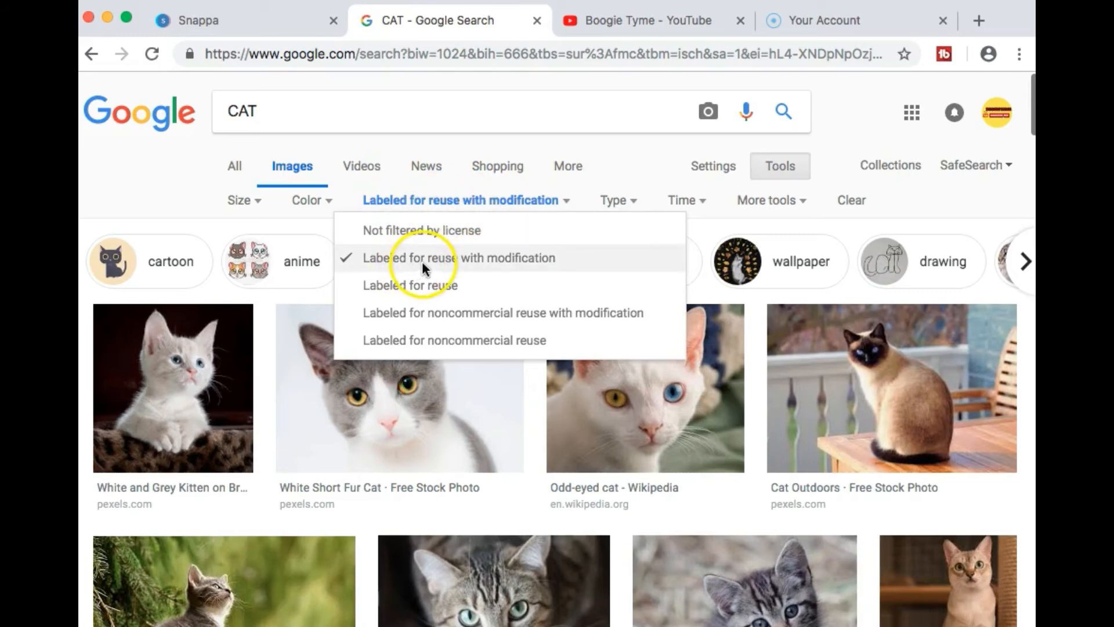
{"action": "left_click", "coordinate": [273, 384]}
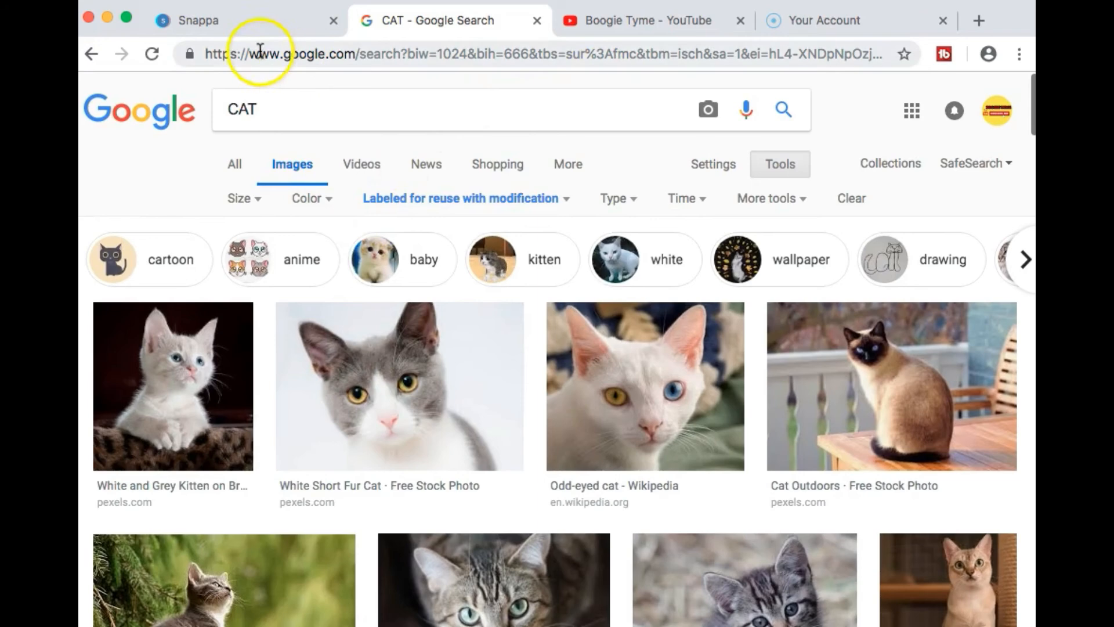
Return to Snappa and add the stock photo of hands holding a tablet to the banner
{"action": "left_click", "coordinate": [241, 23]}
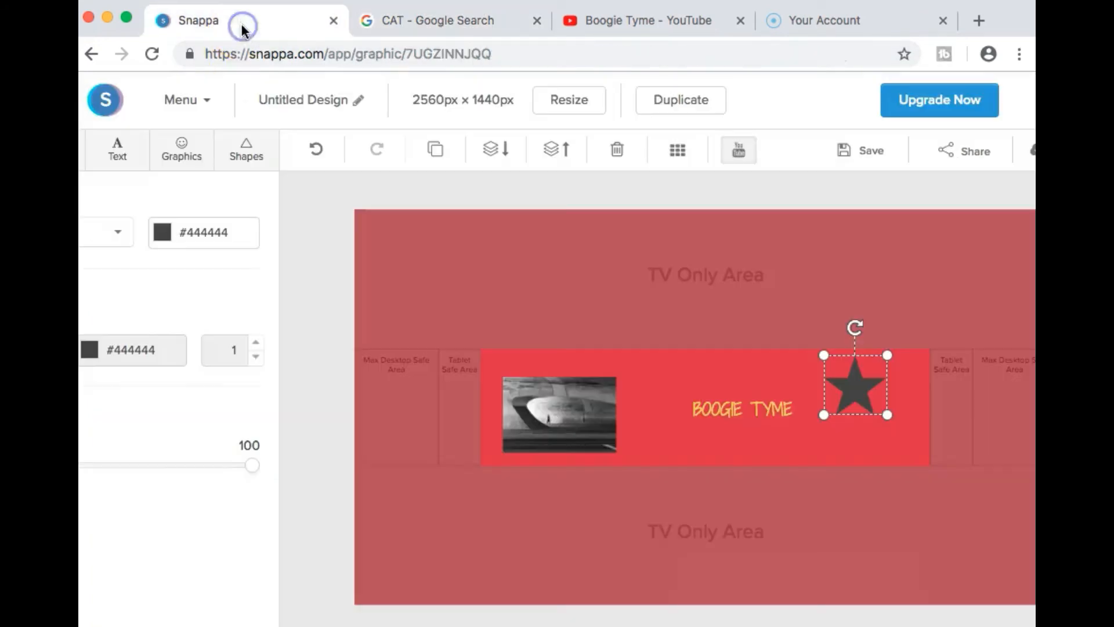
{"action": "left_click", "coordinate": [684, 330]}
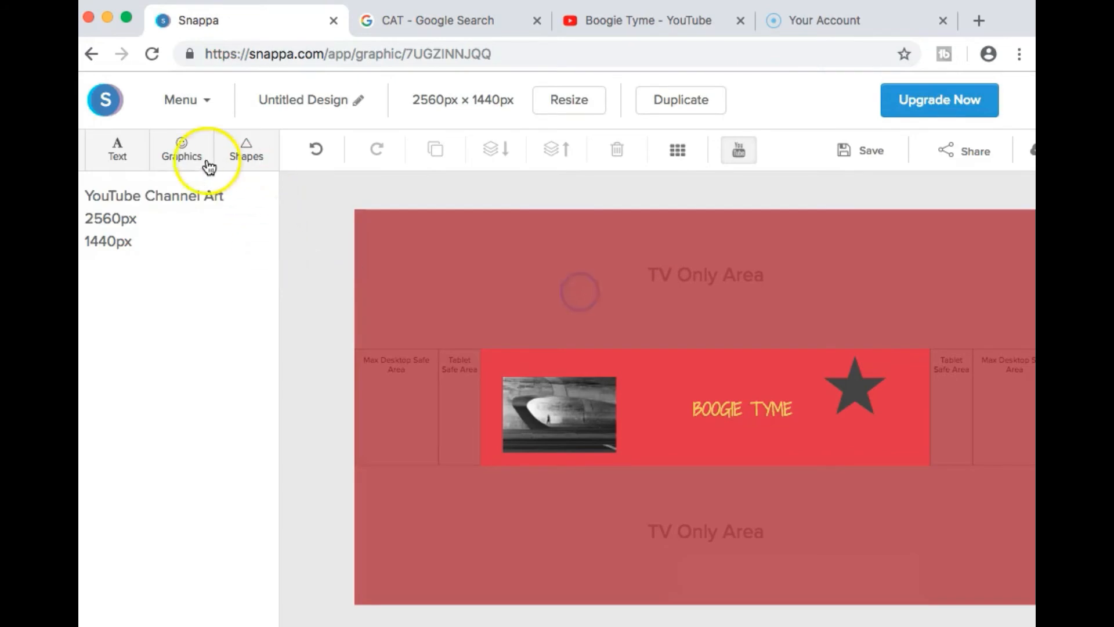
{"action": "left_click", "coordinate": [183, 165]}
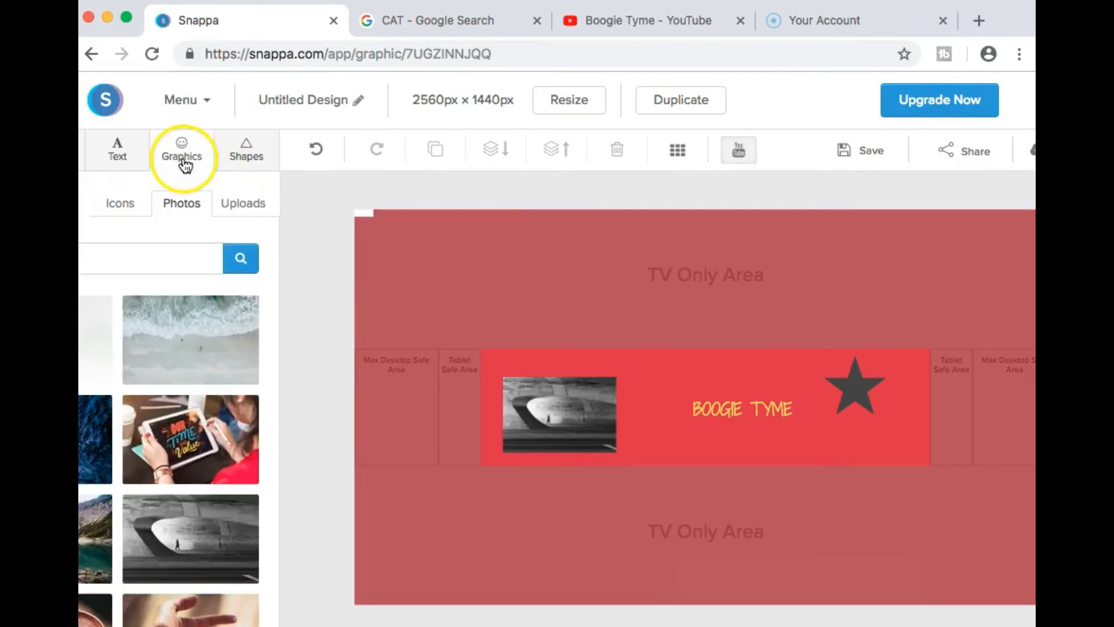
{"action": "left_click", "coordinate": [181, 458]}
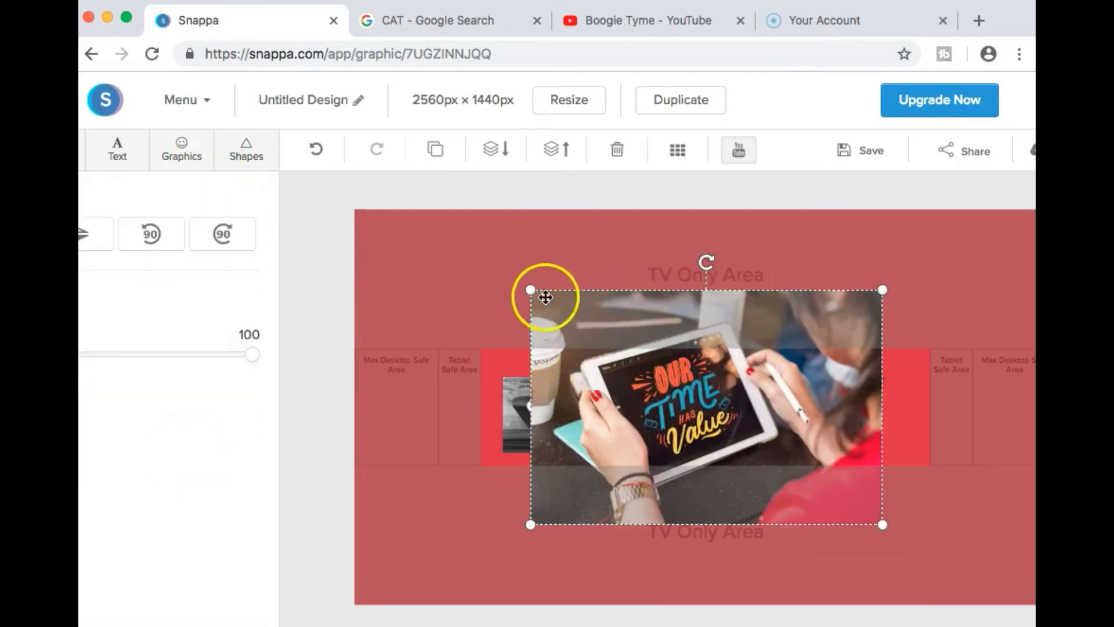
Shrink the tablet photo, place it in the safe area's lower right, and shift the star up and right above it
{"action": "left_click_drag", "start_coordinate": [532, 290], "coordinate": [757, 427]}
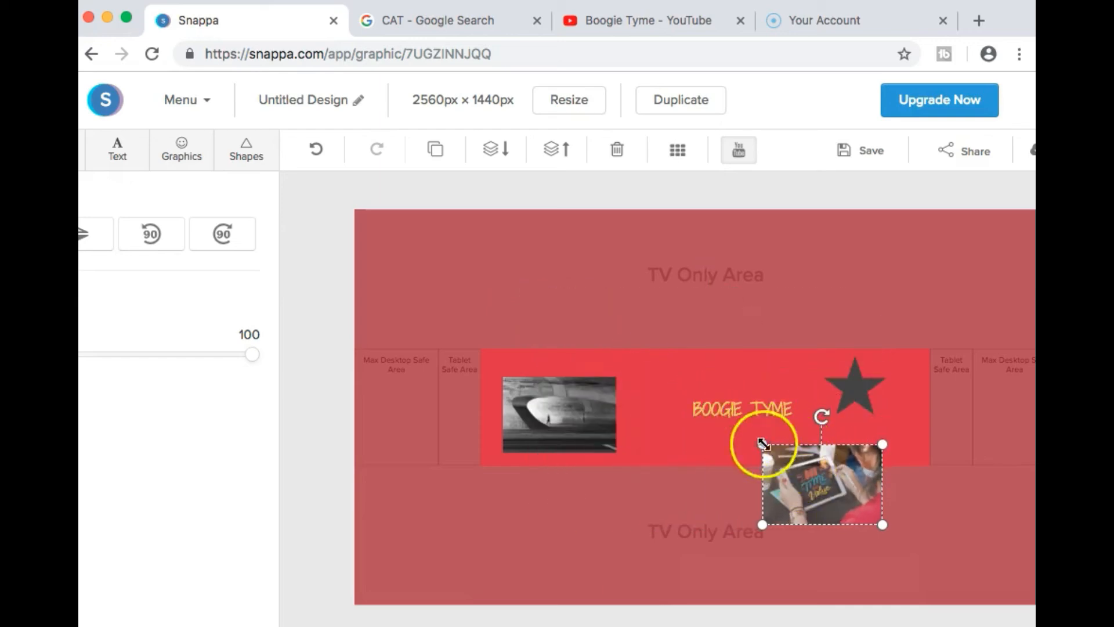
{"action": "left_click_drag", "start_coordinate": [764, 444], "coordinate": [889, 378]}
{"action": "left_click", "coordinate": [865, 388]}
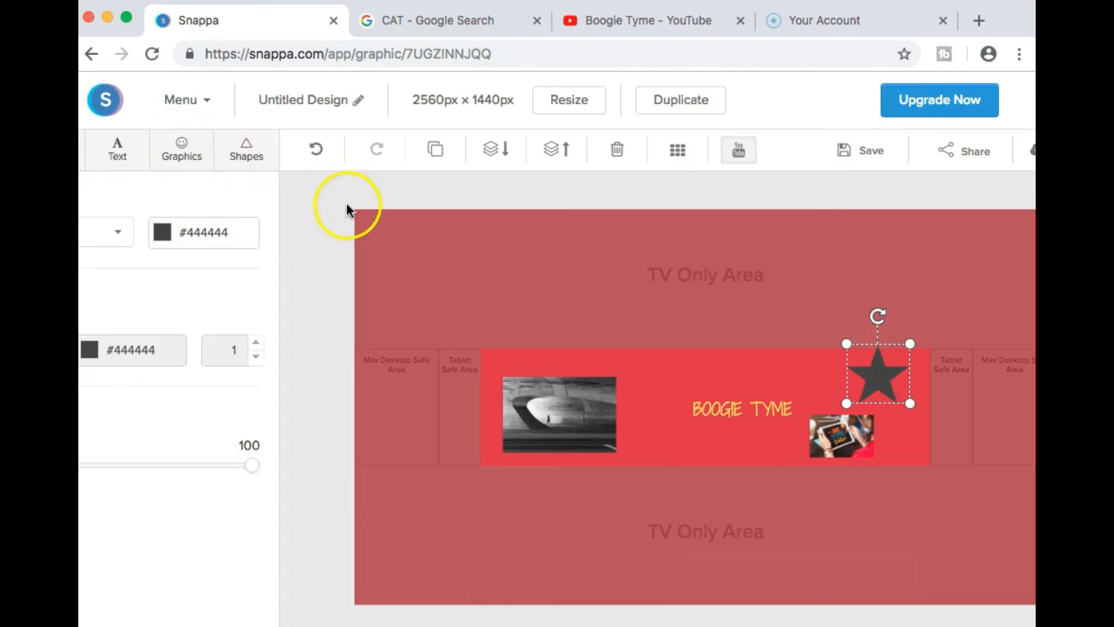
Preview the banner with the YouTube safe zone overlay off, restore the overlay, and try to save the design
{"action": "left_click", "coordinate": [436, 193]}
{"action": "left_click", "coordinate": [739, 152]}
{"action": "left_click", "coordinate": [740, 154]}
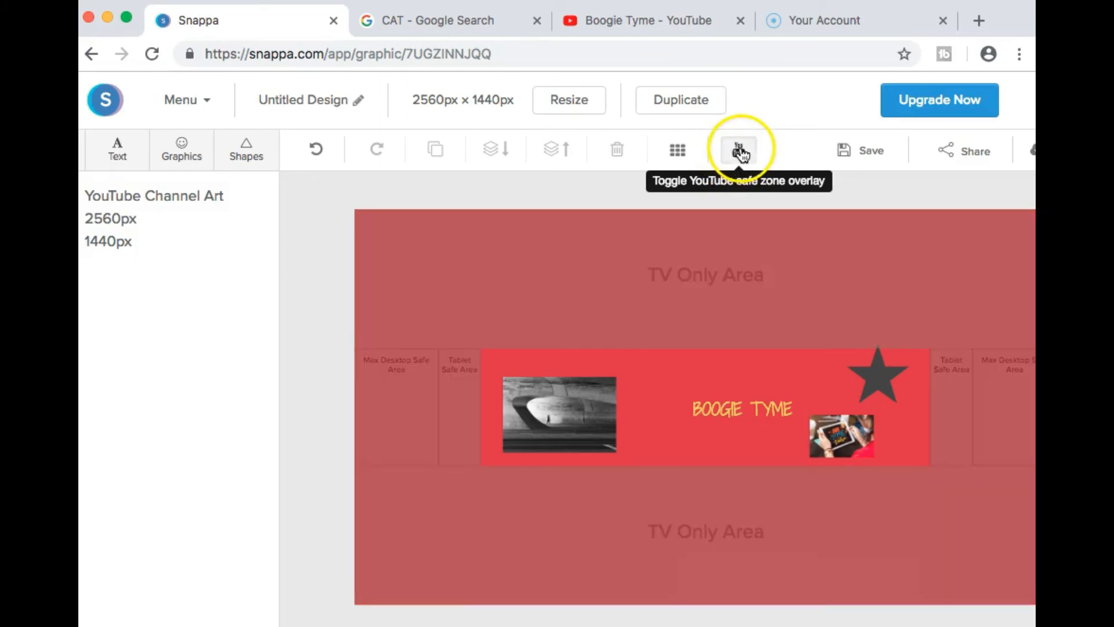
{"action": "left_click", "coordinate": [860, 154]}
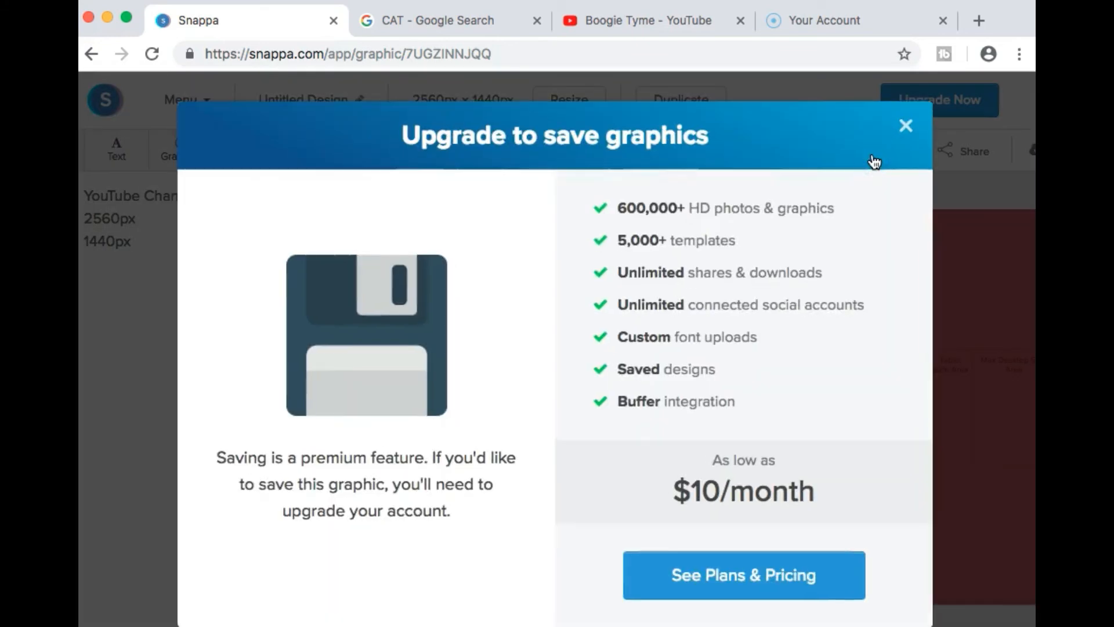
{"action": "left_click", "coordinate": [904, 126]}
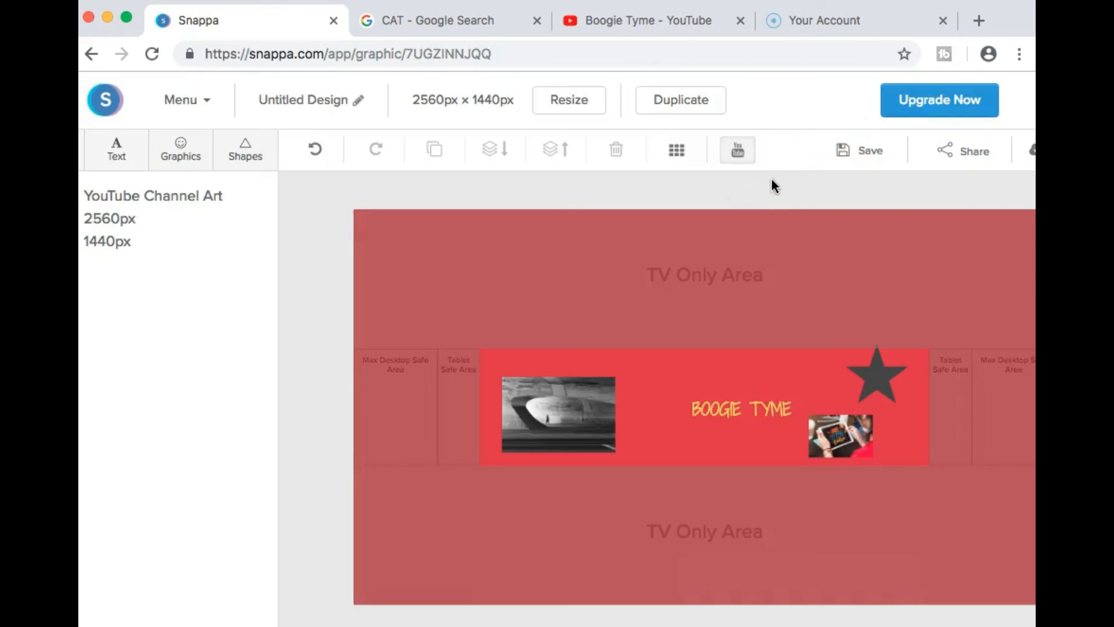
Download the channel art as a high-res PNG and close the downloaded image after viewing it
{"action": "scroll", "coordinate": [772, 182], "scroll_direction": "right", "scroll_amount": 5}
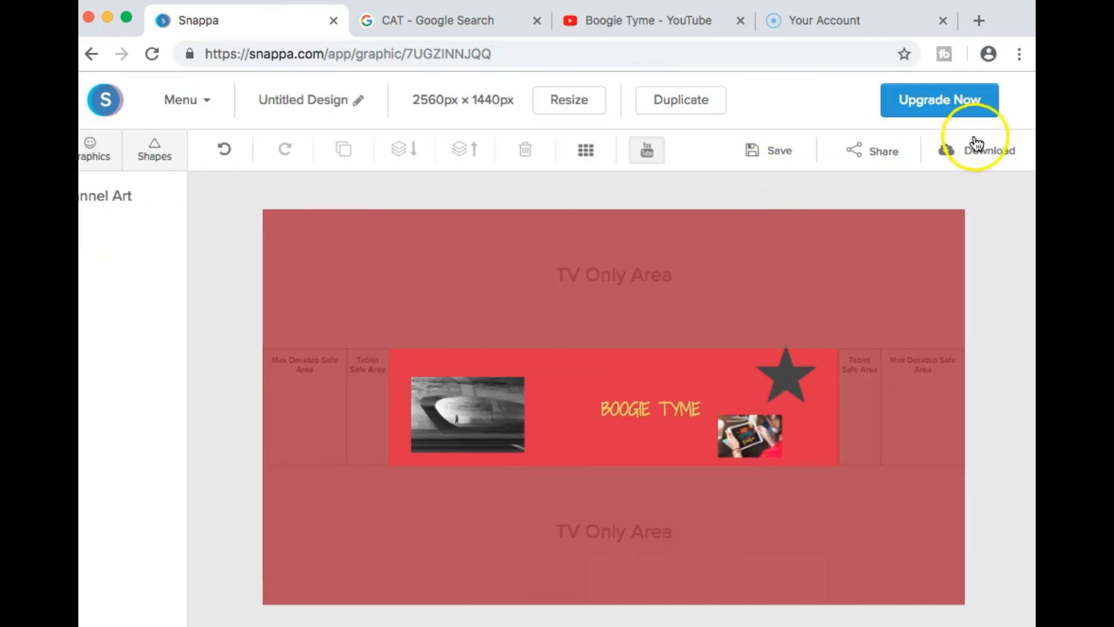
{"action": "left_click", "coordinate": [972, 150]}
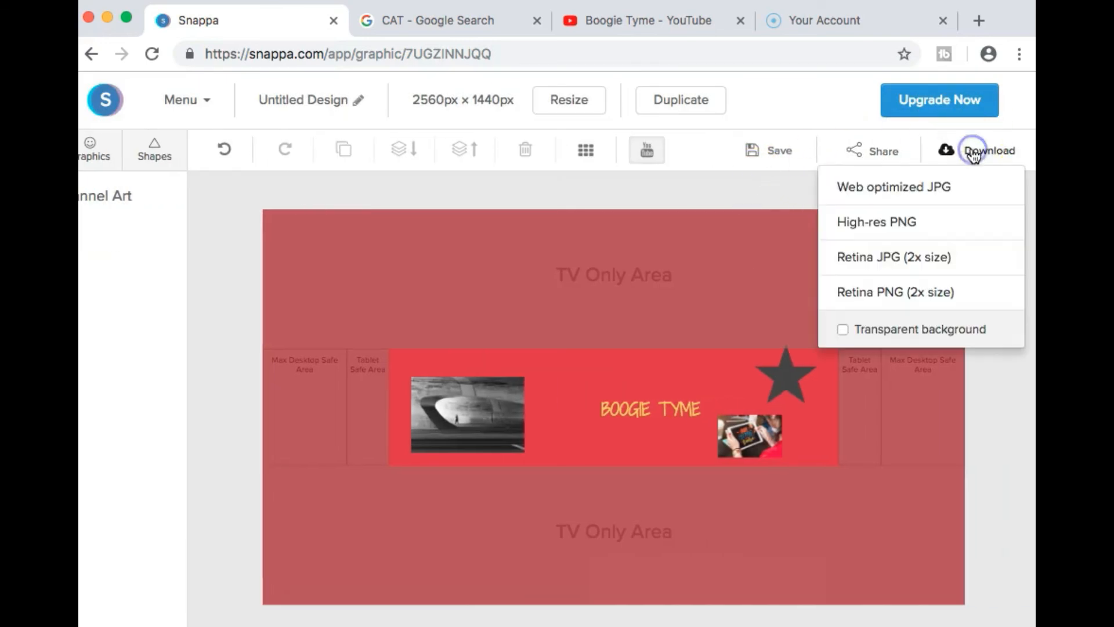
{"action": "left_click", "coordinate": [884, 223]}
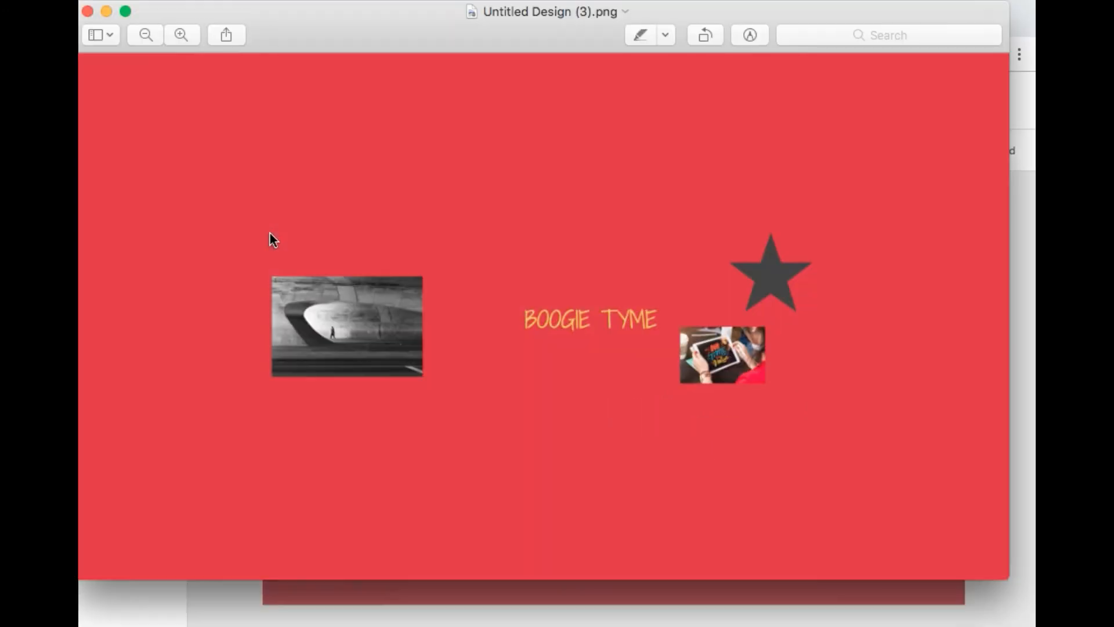
{"action": "left_click", "coordinate": [87, 11]}
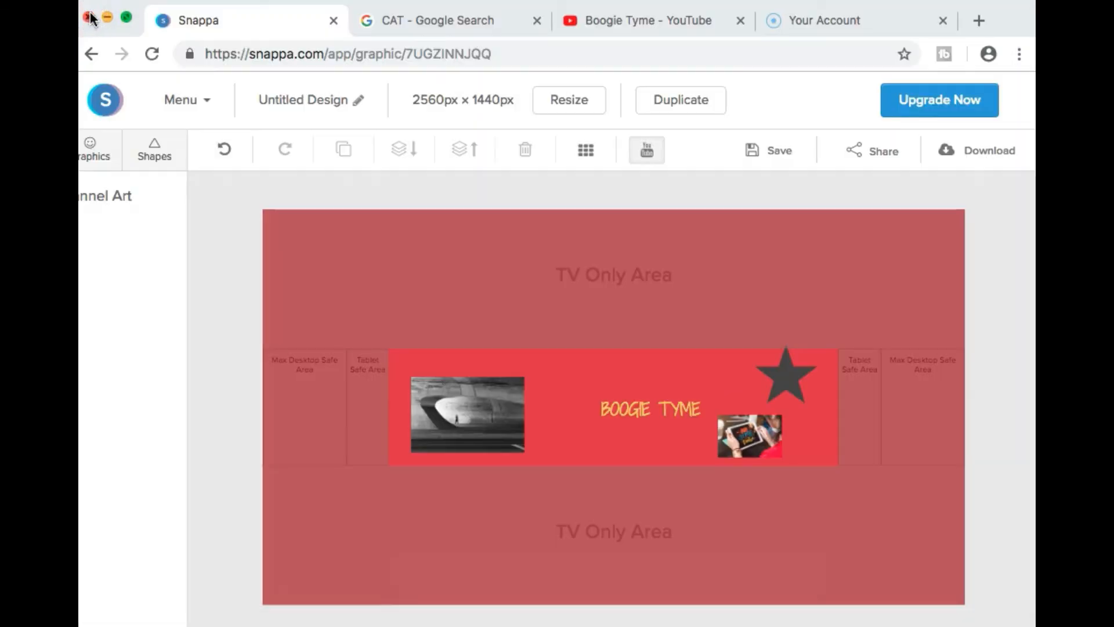
Switch to the Boogie Tyme channel page on YouTube
{"action": "left_click", "coordinate": [625, 17]}
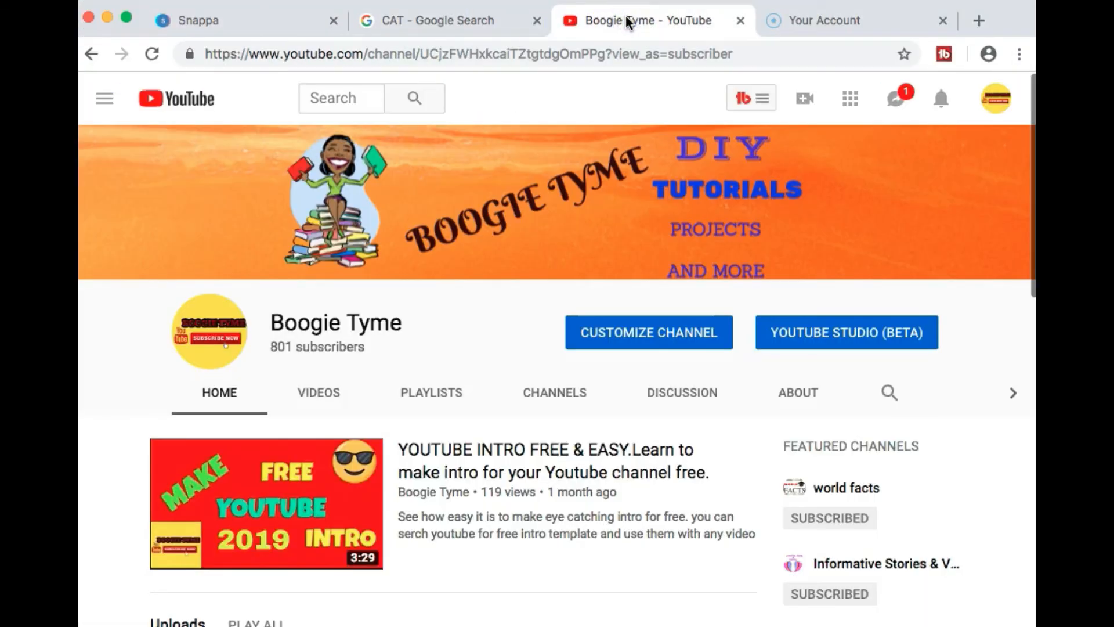